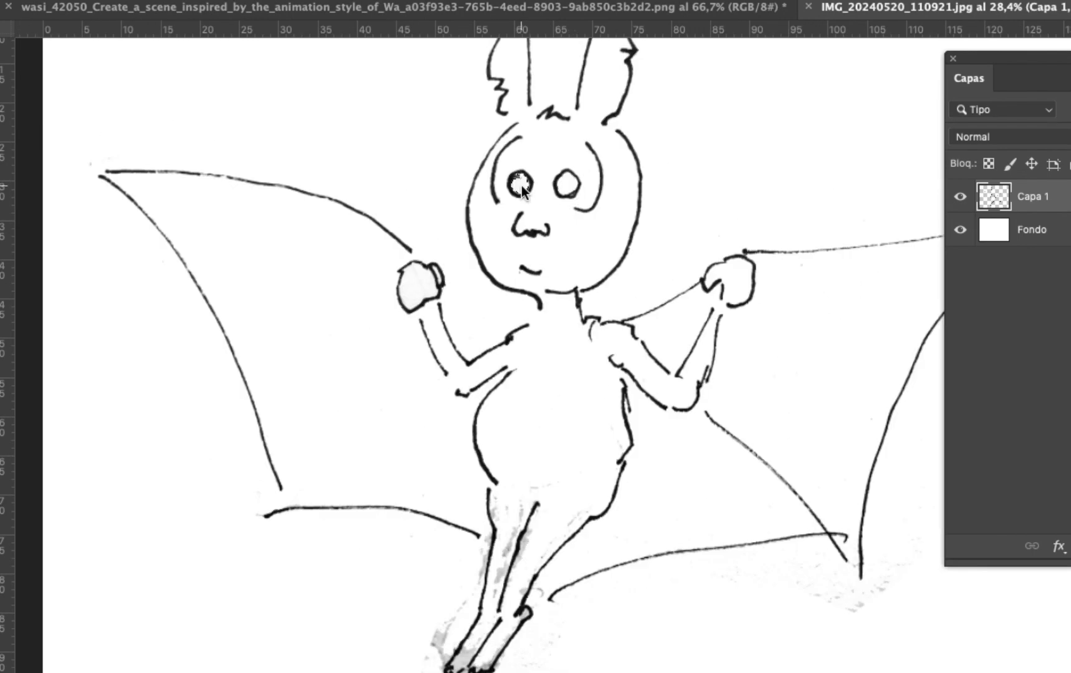
Erase the grey smudges and specks around the bat's feet and legs with small hard round brushes
scroll(548, 452, down, 3)
right_click(468, 355)
key(Escape)
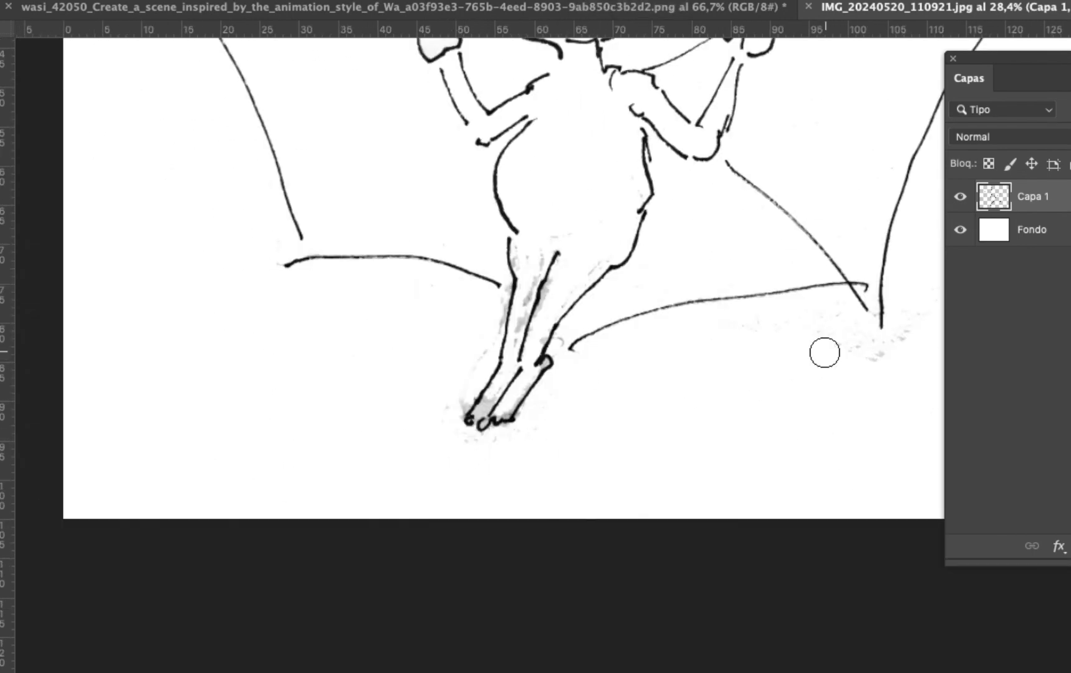
scroll(586, 264, up, 2)
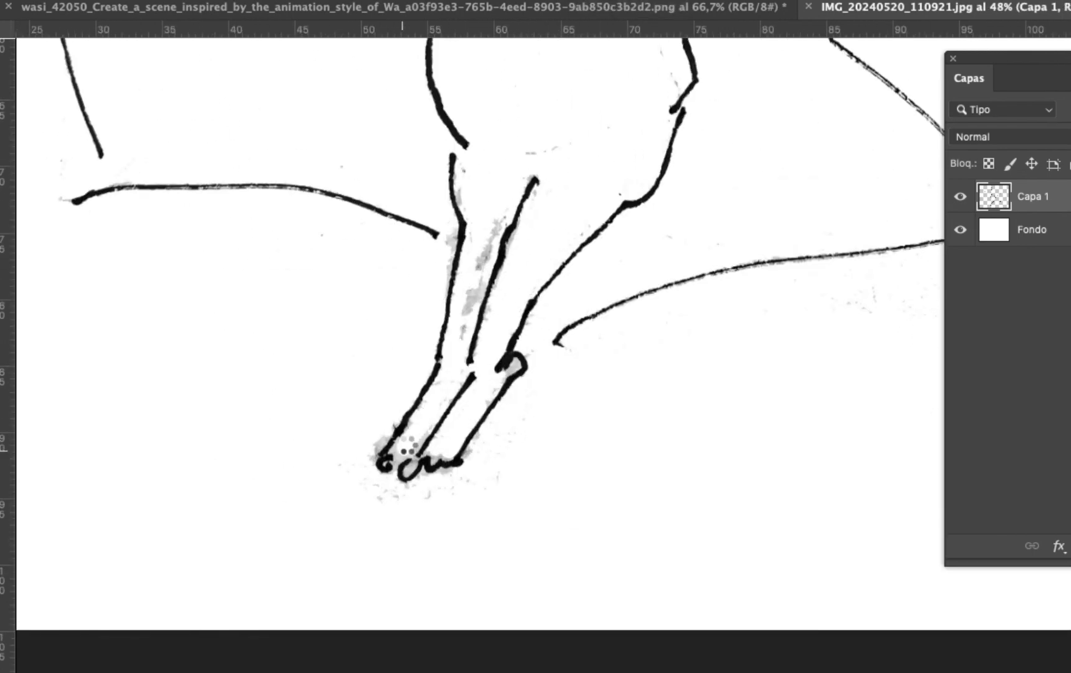
scroll(422, 545, up, 2)
right_click(467, 259)
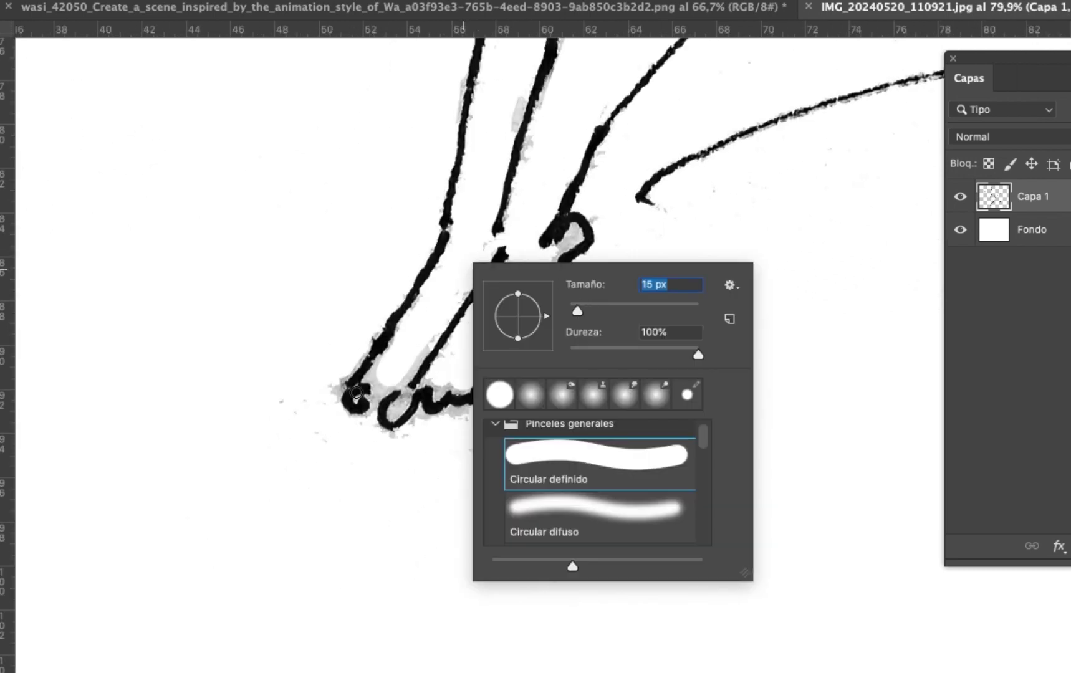
key(Escape)
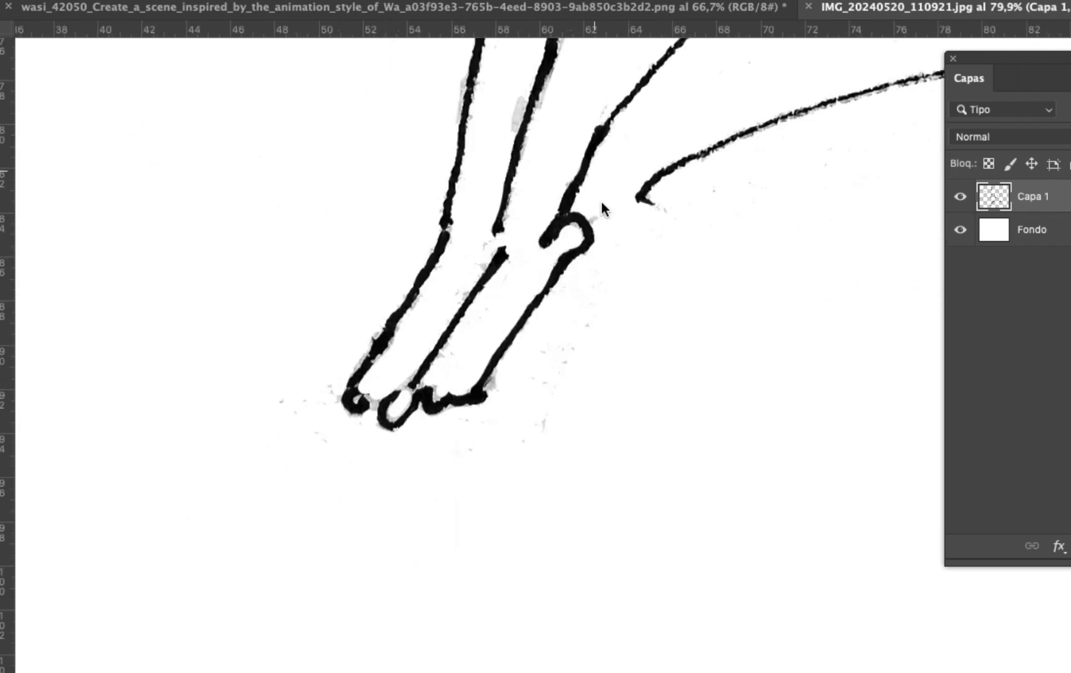
right_click(383, 347)
key(Escape)
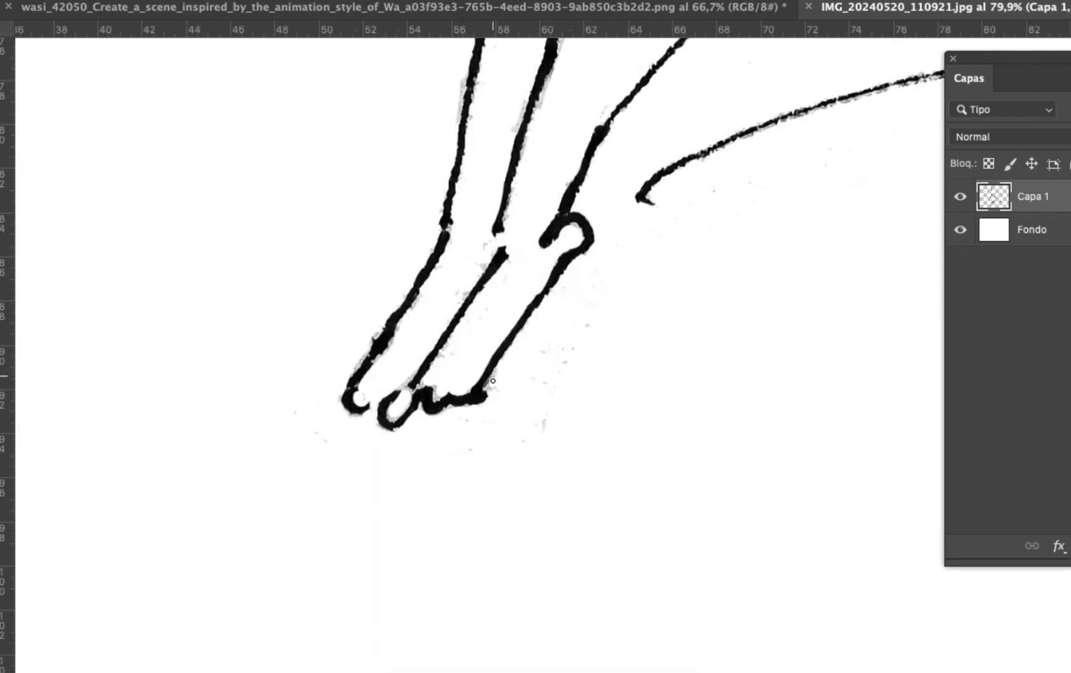
scroll(492, 381, up, 5)
right_click(617, 274)
key(Escape)
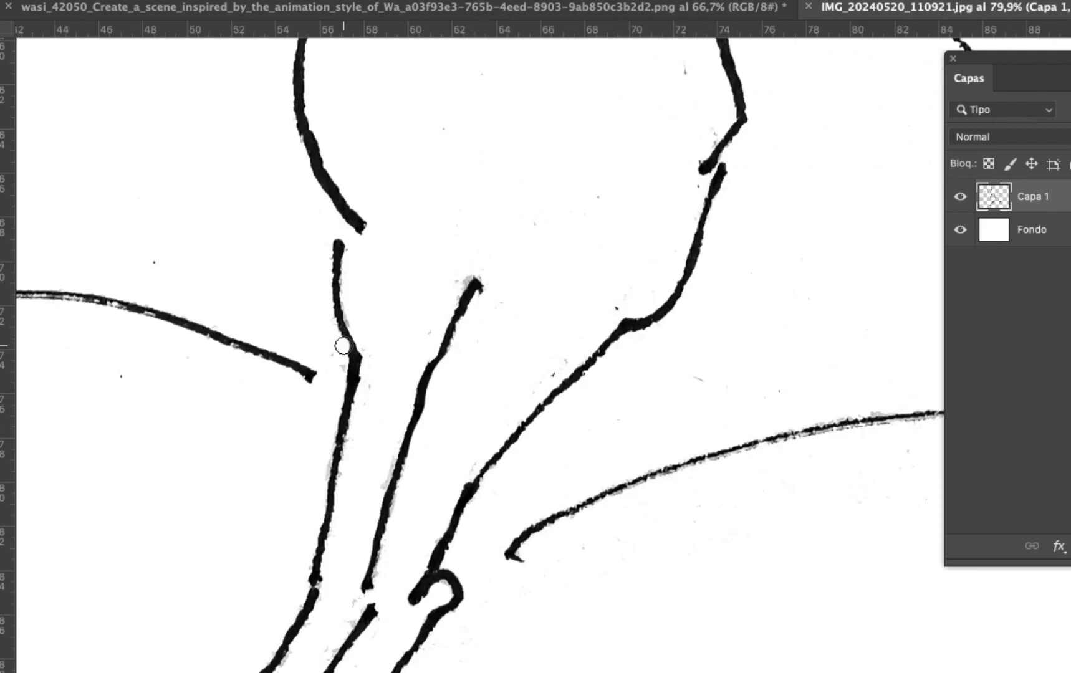
Outline the empty areas inside the wings with the Polygonal Lasso and clear the stray specks there
scroll(343, 345, right, 10)
scroll(343, 345, up, 7)
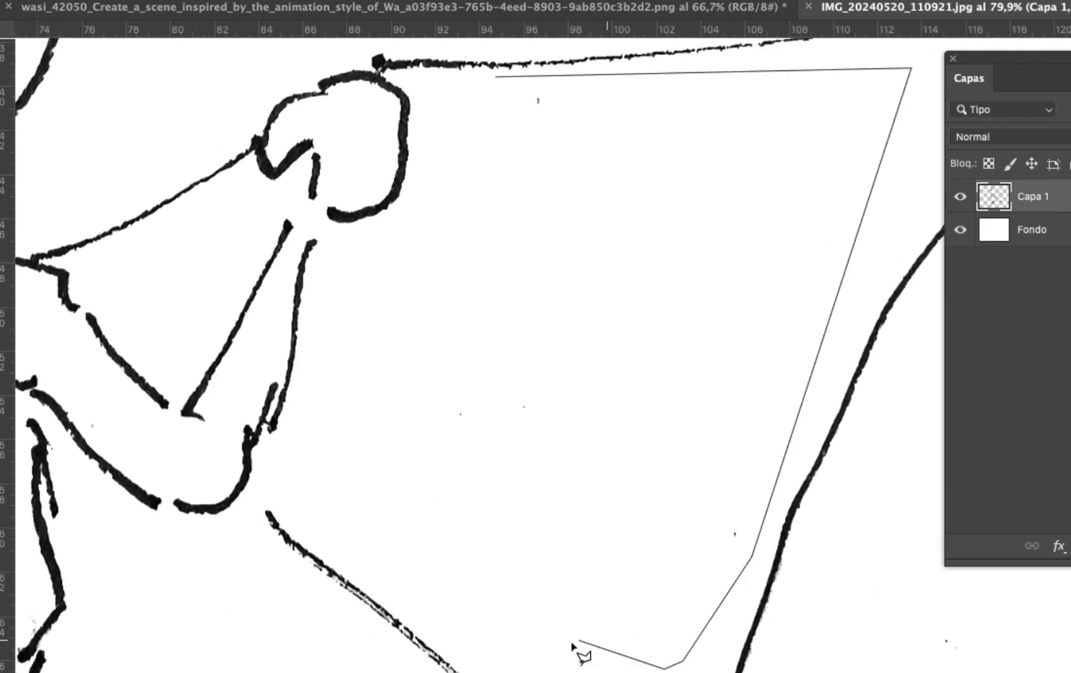
click(497, 78)
scroll(516, 143, down, 3)
click(346, 211)
scroll(348, 203, down, 3)
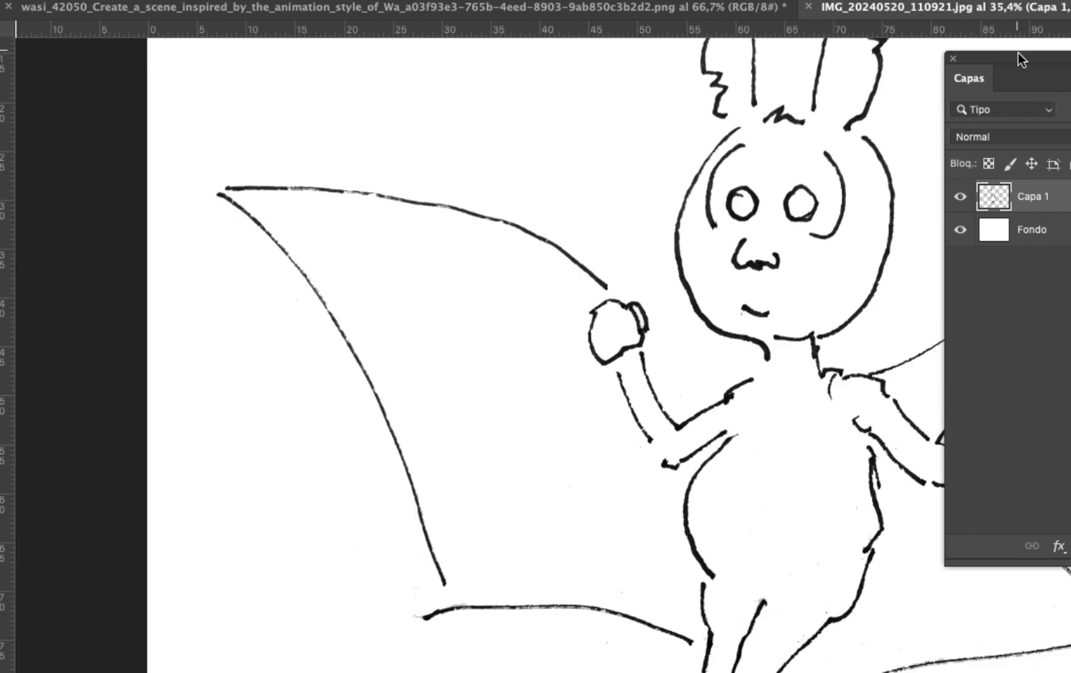
Create a new layer and fill the bat's left-hand wing with blue using a large soft brush
key(ctrl+shift+alt+n)
scroll(348, 203, right, 5)
scroll(349, 204, down, 4)
click(1005, 139)
drag(337, 339, 246, 190)
mouse_move(300, 215)
mouse_down()
mouse_move(349, 259)
mouse_move(366, 299)
mouse_up()
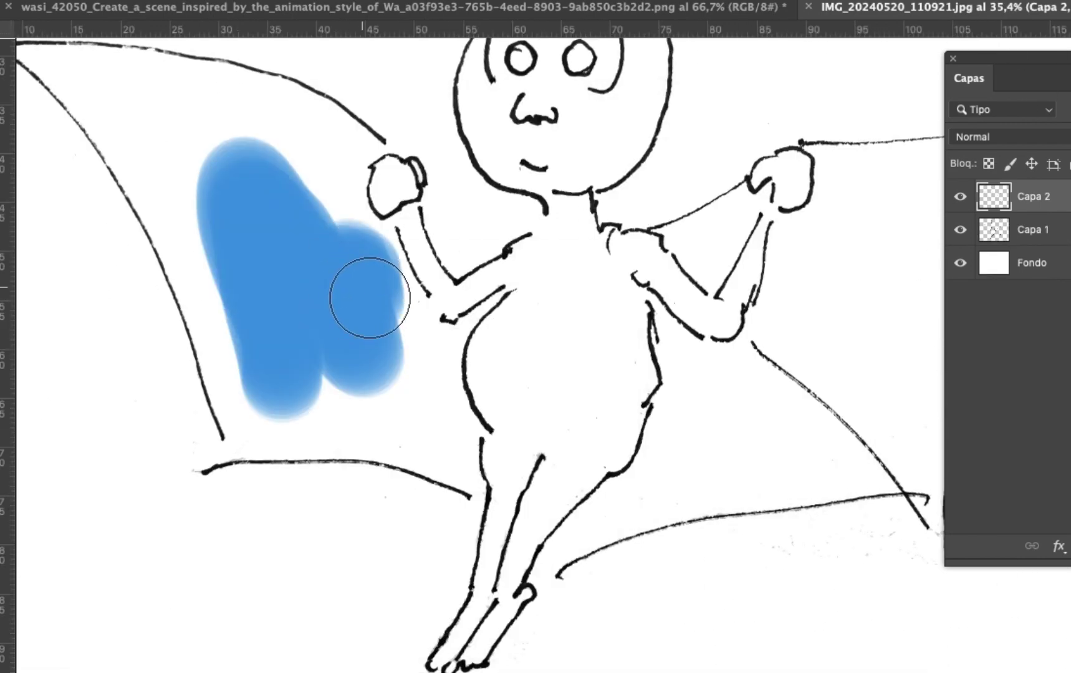
drag(187, 125, 405, 436)
Place the blue paint layer Capa 2 below the line art in Capa 1 and paint the right-hand wing blue
scroll(498, 311, right, 8)
drag(1022, 196, 1022, 246)
drag(436, 249, 686, 187)
Erase the blue paint that spills past the wing outlines and over the bat's body on Capa 2
right_click(502, 217)
key(Escape)
drag(623, 299, 716, 315)
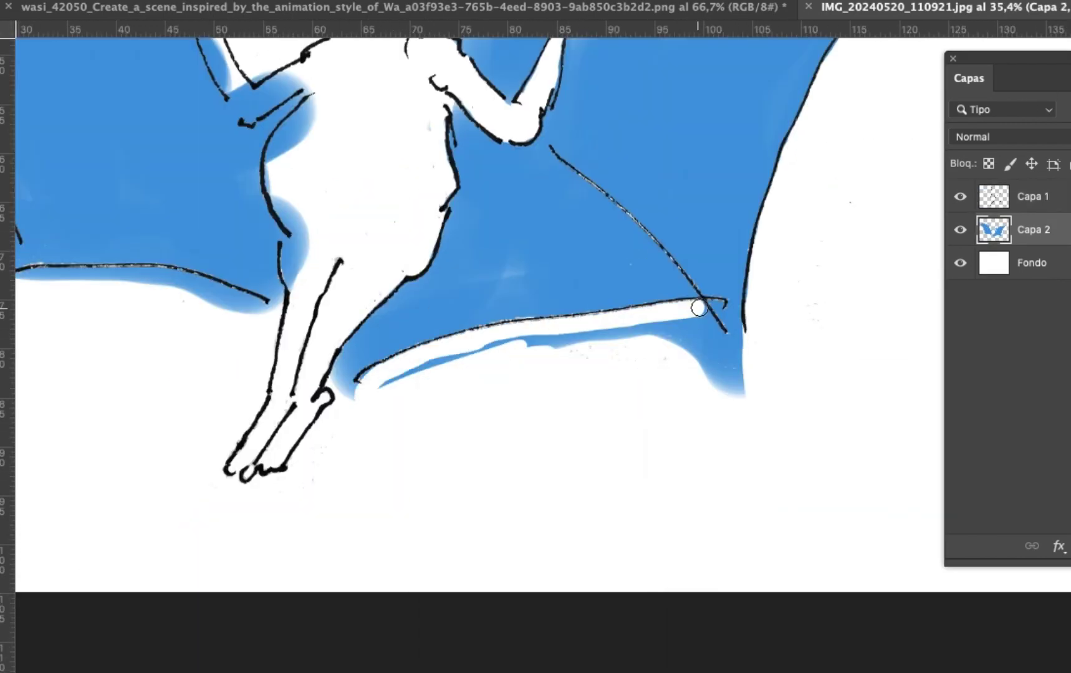
scroll(669, 279, left, 8)
click(1032, 196)
click(1032, 229)
Replace the bat's eyes with goggles coloured blue, teal and olive, and redraw its mouth as a smile with two teeth
scroll(499, 311, down, 3)
click(1032, 196)
drag(495, 286, 602, 315)
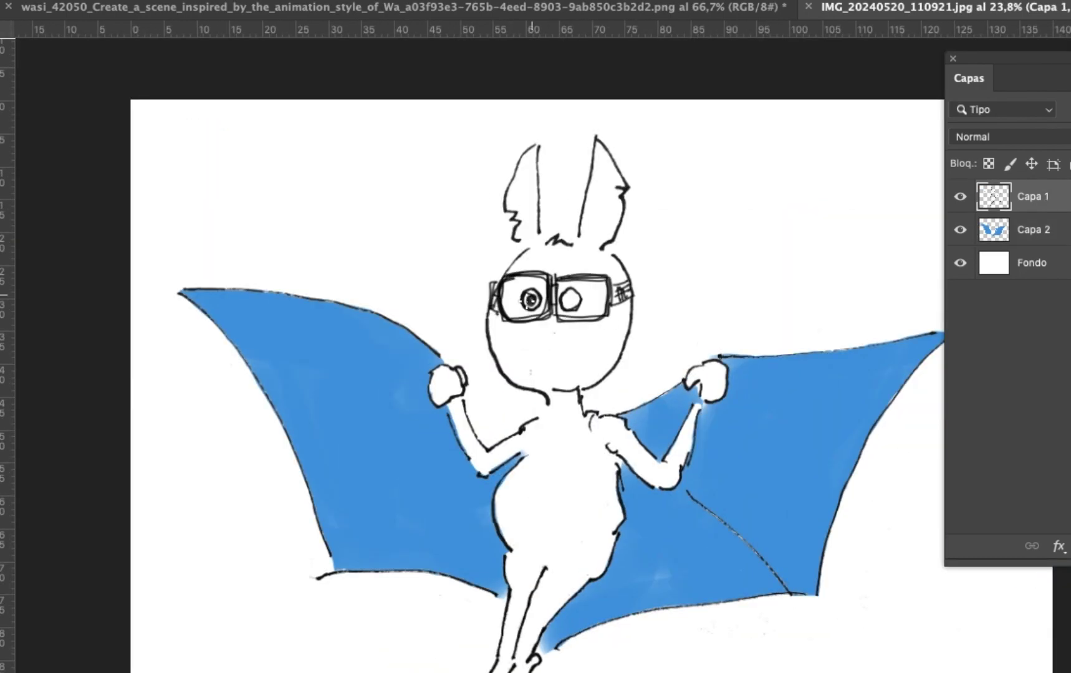
scroll(549, 299, up, 3)
drag(486, 374, 586, 337)
drag(386, 181, 630, 274)
drag(523, 187, 617, 185)
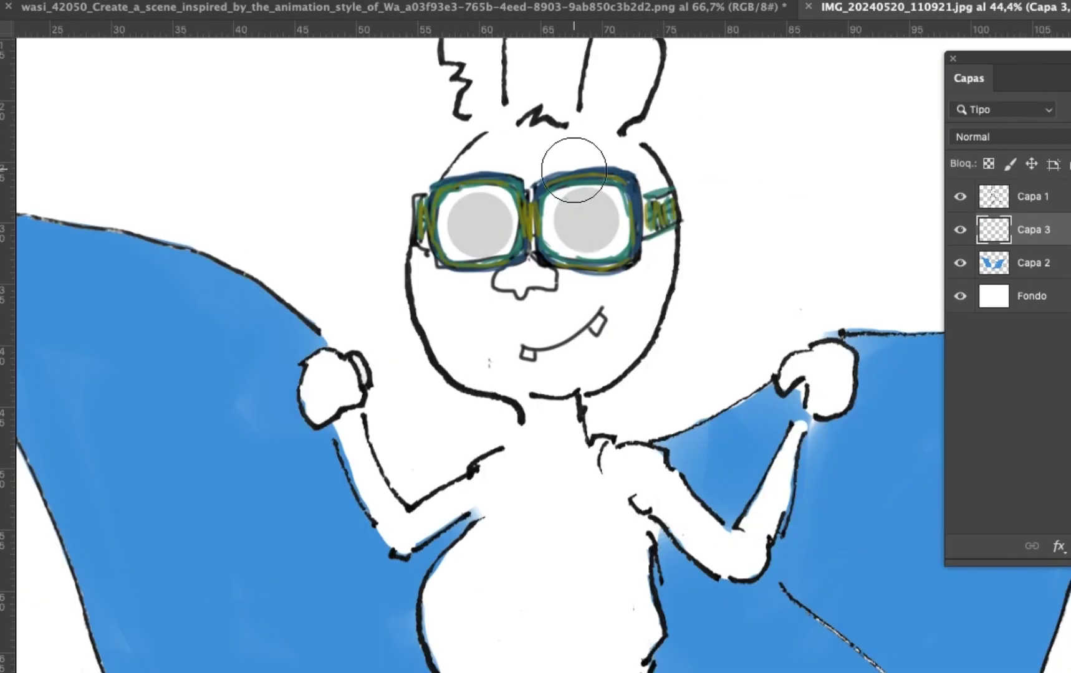
Undo the last stroke on the goggles and apply the Liquify filter to the bat's line art
drag(461, 206, 499, 249)
key(ctrl+z)
scroll(129, 169, up, 1)
key(ctrl+shift+x)
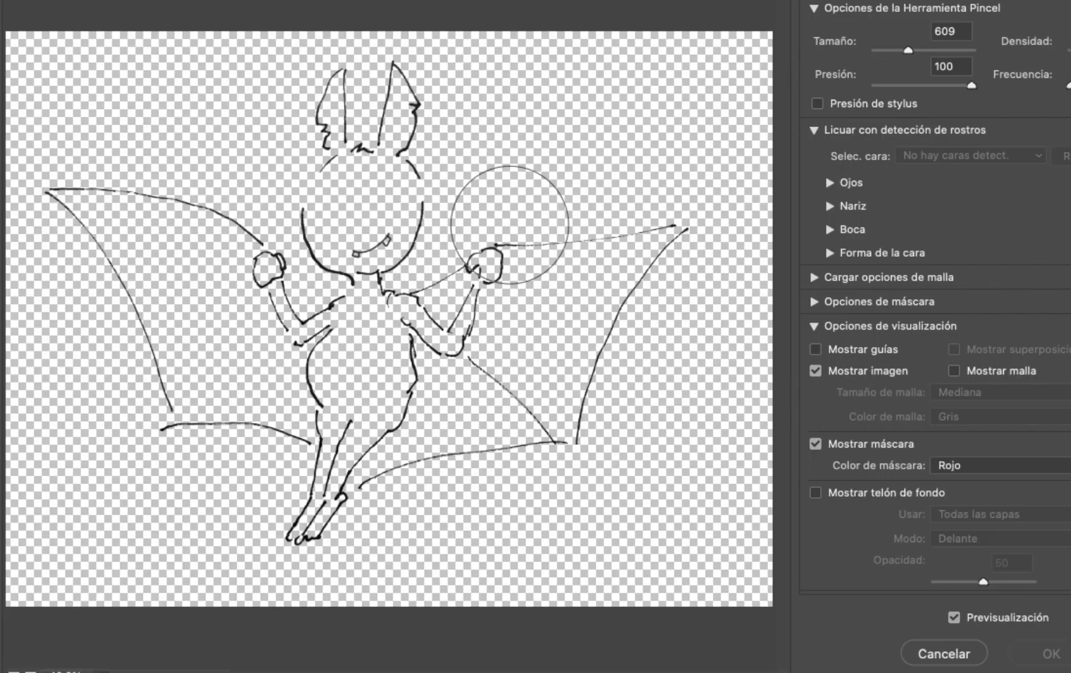
click(1037, 650)
Repaint the goggles as round dark blue frames with teal inner rims and an olive bridge
scroll(657, 229, up, 3)
drag(656, 229, 645, 237)
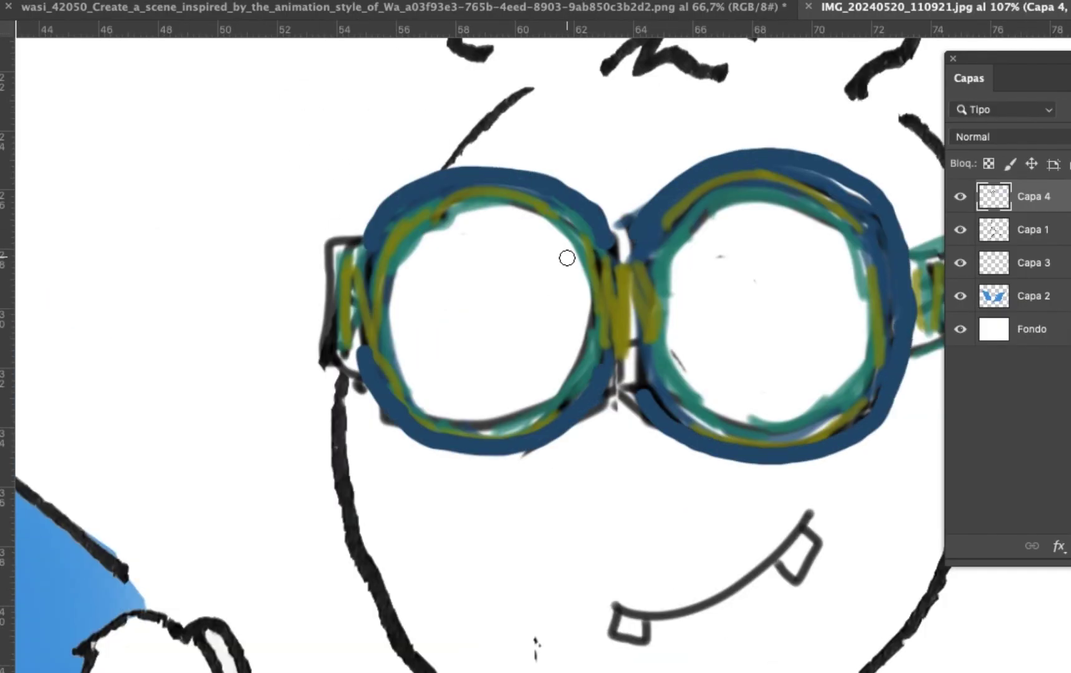
mouse_move(567, 258)
mouse_down()
mouse_move(598, 394)
mouse_move(561, 374)
mouse_move(516, 247)
mouse_up()
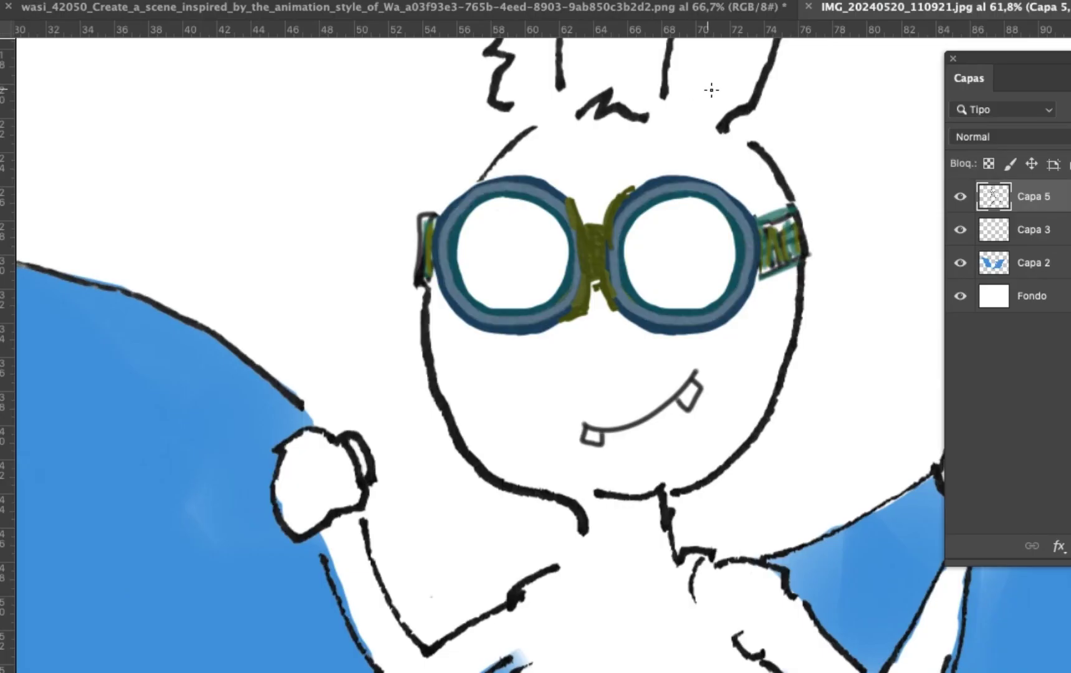
Place Capa 3 below the wing layer and paint the bat's torso, upper legs and right-hand arm teal
scroll(711, 90, down, 3)
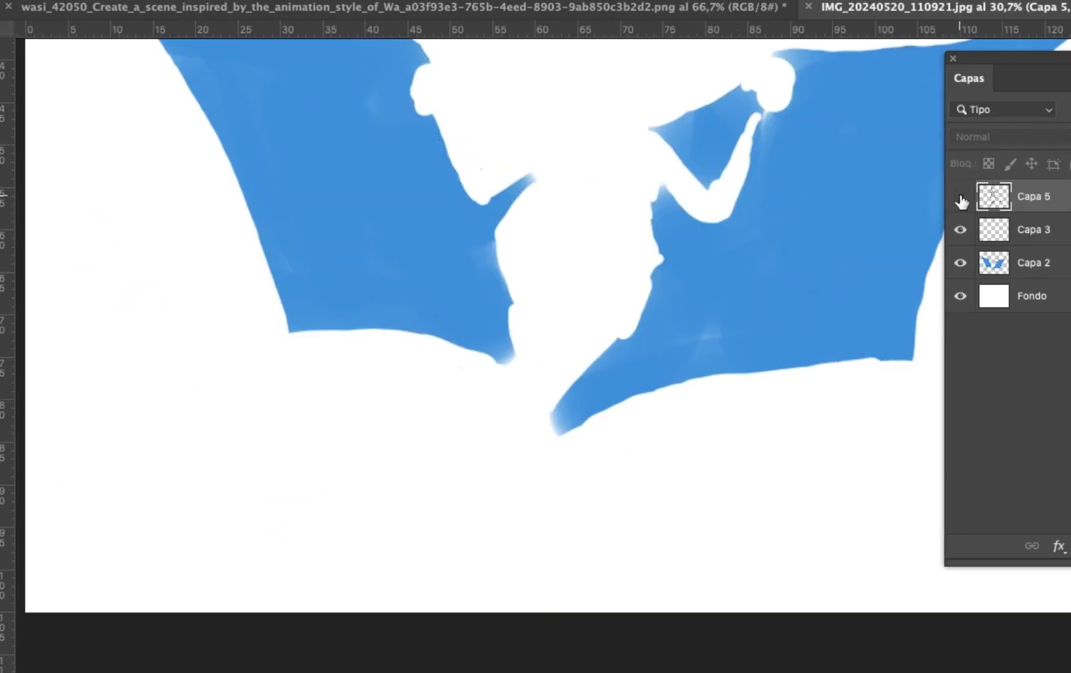
click(960, 229)
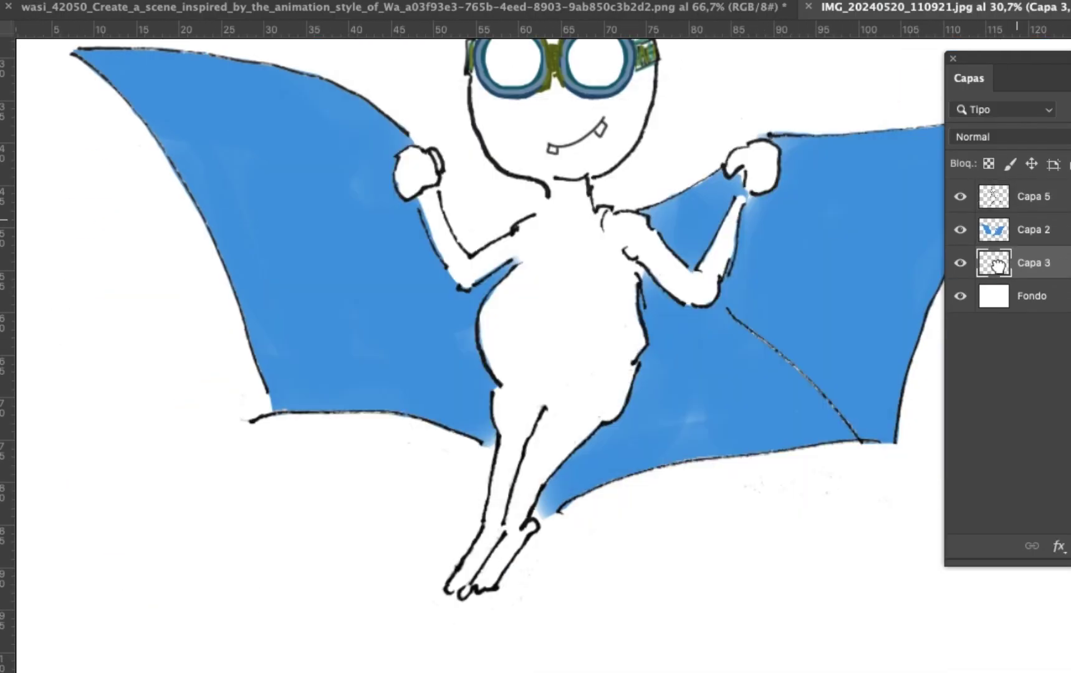
mouse_move(548, 260)
mouse_down()
mouse_move(490, 380)
mouse_move(492, 430)
mouse_up()
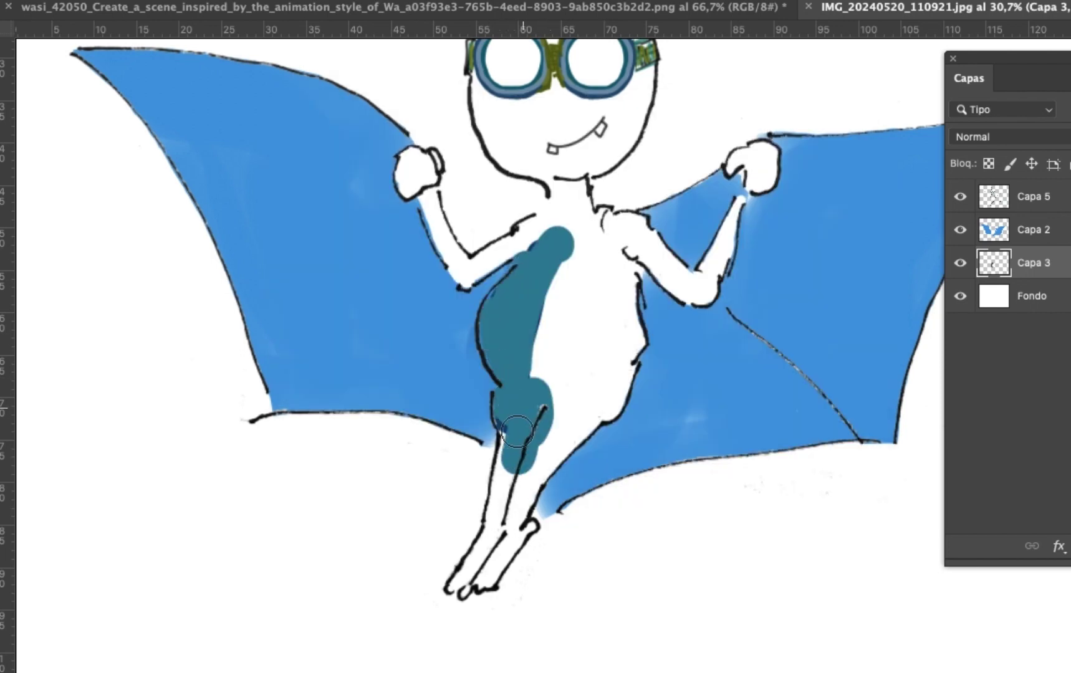
mouse_move(535, 486)
mouse_down()
mouse_move(642, 285)
mouse_move(544, 298)
mouse_move(779, 217)
mouse_up()
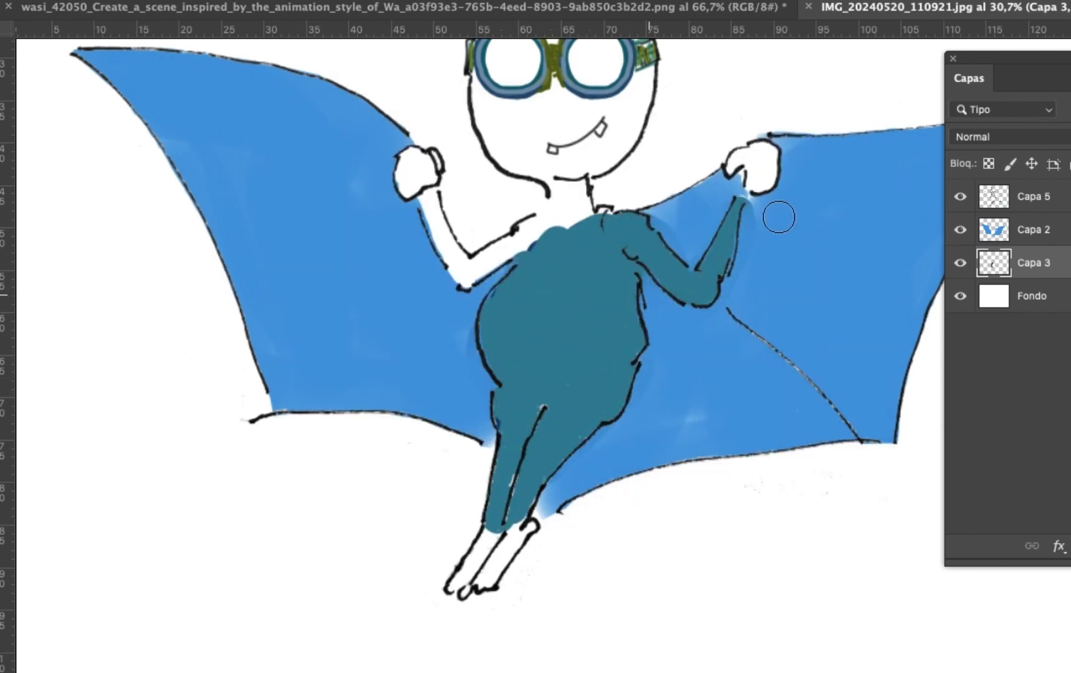
Paint the left-hand arm, both hands and the shoulders teal, and clean the overflow along the arm outline
drag(434, 231, 527, 235)
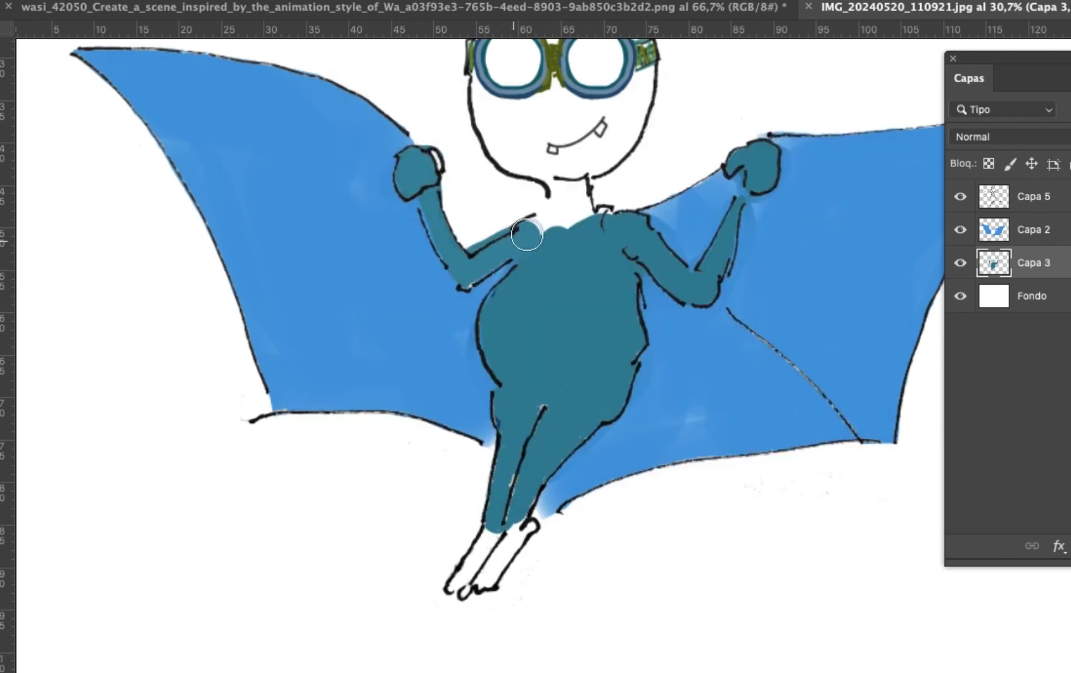
click(479, 195)
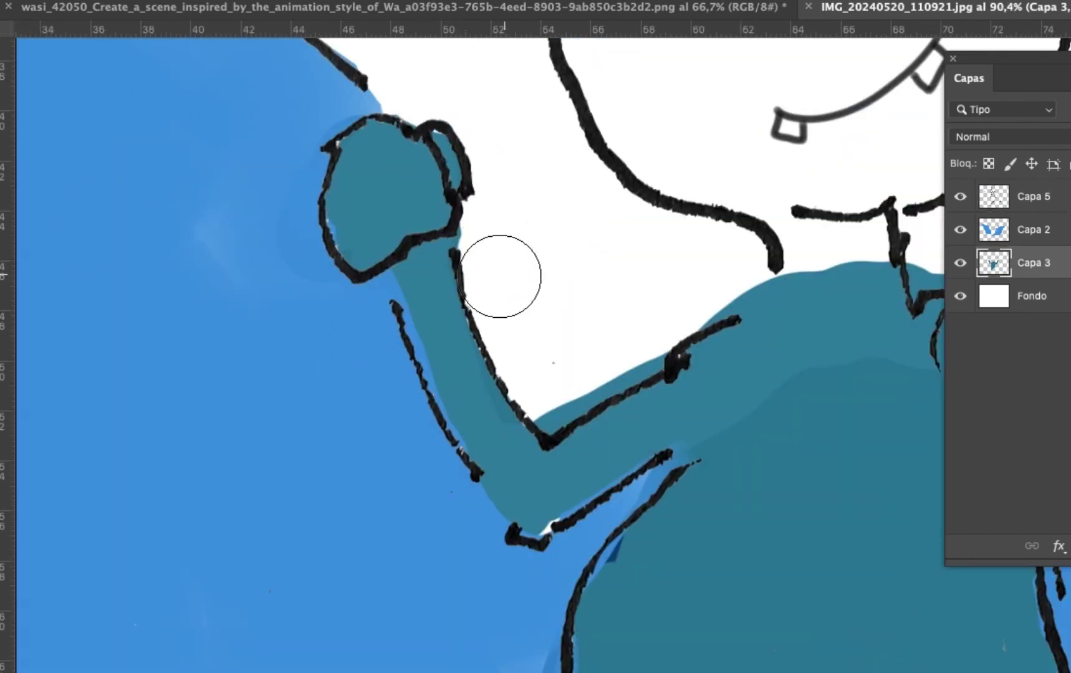
scroll(497, 275, up, 5)
scroll(681, 225, down, 5)
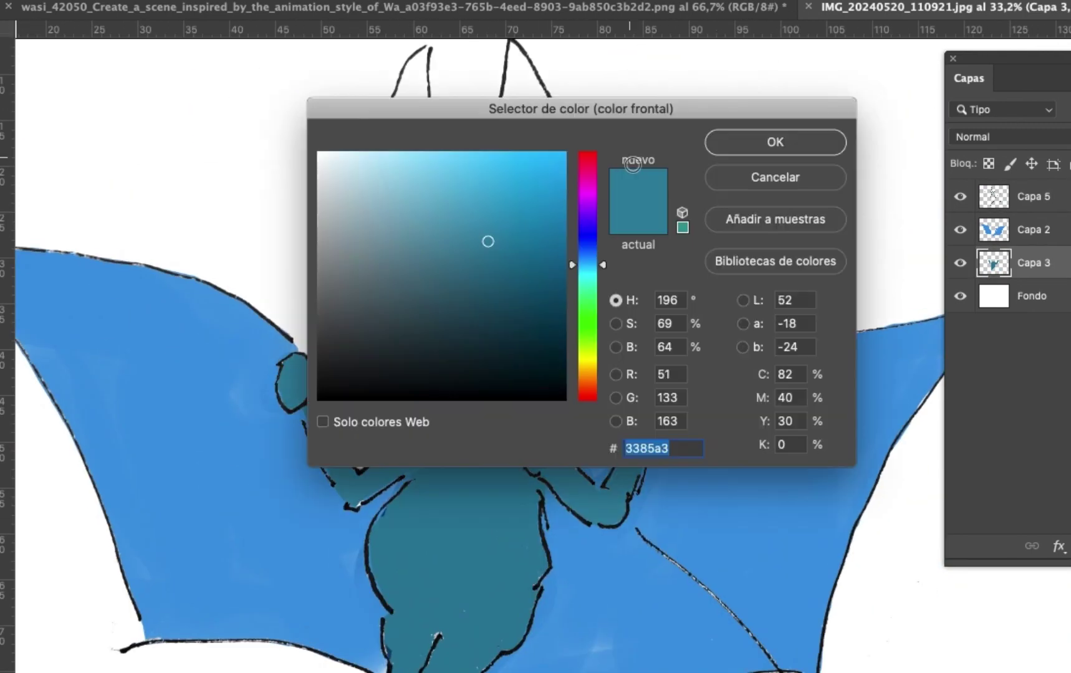
Choose a medium blue, paint the bat's head and neck, and undo the strokes inside the goggle lenses
click(760, 148)
mouse_move(490, 180)
mouse_down()
mouse_move(533, 225)
mouse_move(428, 207)
mouse_move(388, 334)
mouse_up()
drag(514, 348, 504, 325)
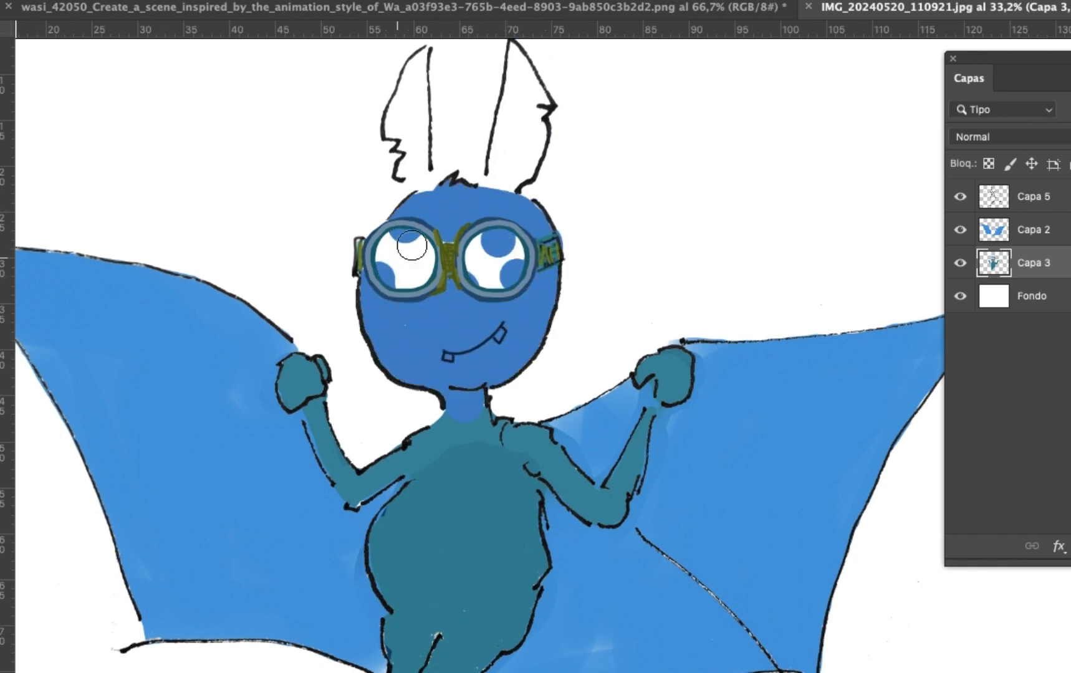
key(super+z)
Paint both of the bat's ears the same medium blue as the head
scroll(411, 261, up, 6)
drag(404, 346, 414, 315)
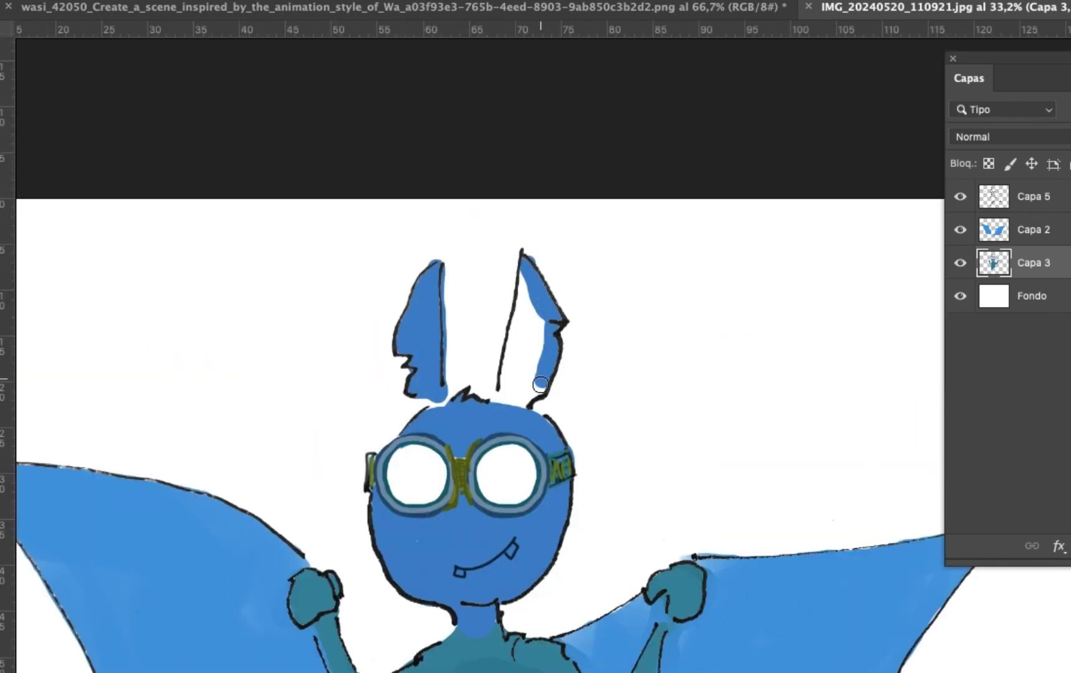
scroll(604, 160, down, 8)
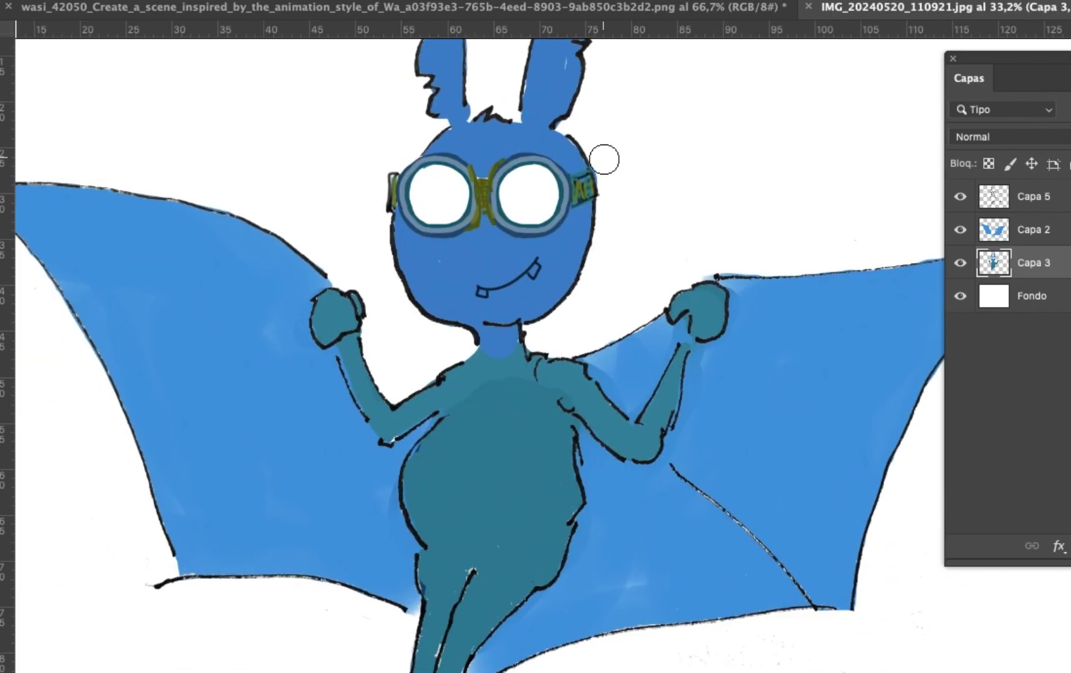
Touch up the paint around the shoulder and right-hand arm with the 15 px Circular definido brush
right_click(630, 220)
scroll(630, 219, up, 6)
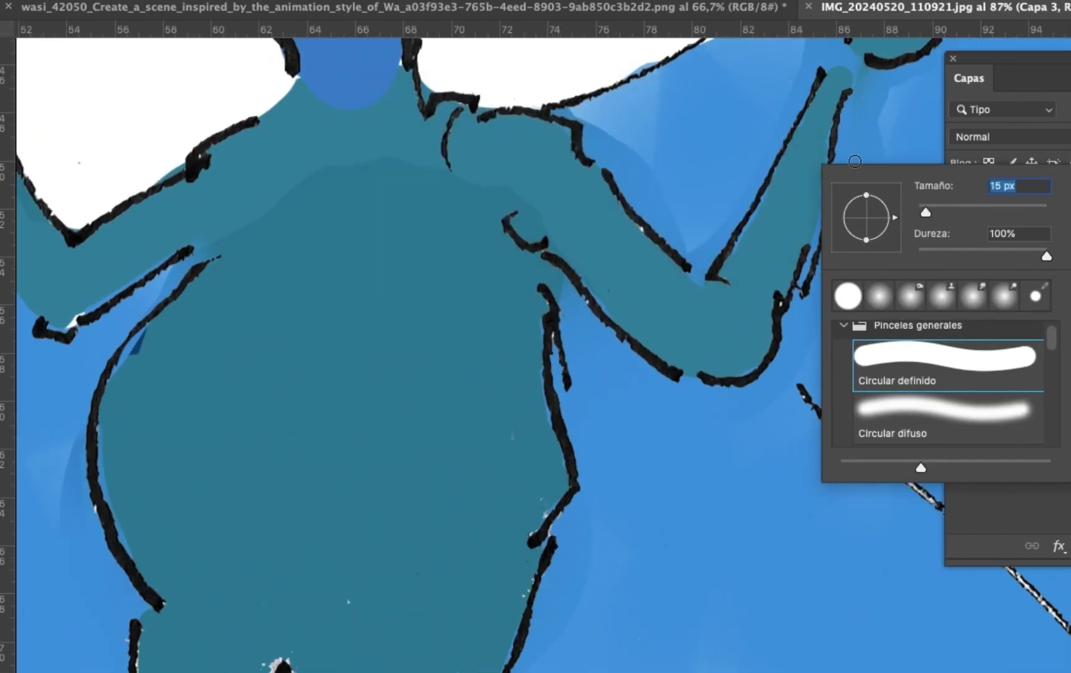
super+click(624, 363)
super+click(443, 172)
drag(453, 164, 442, 182)
Paint the bat's lower legs and feet in a lighter teal
scroll(448, 179, down, 6)
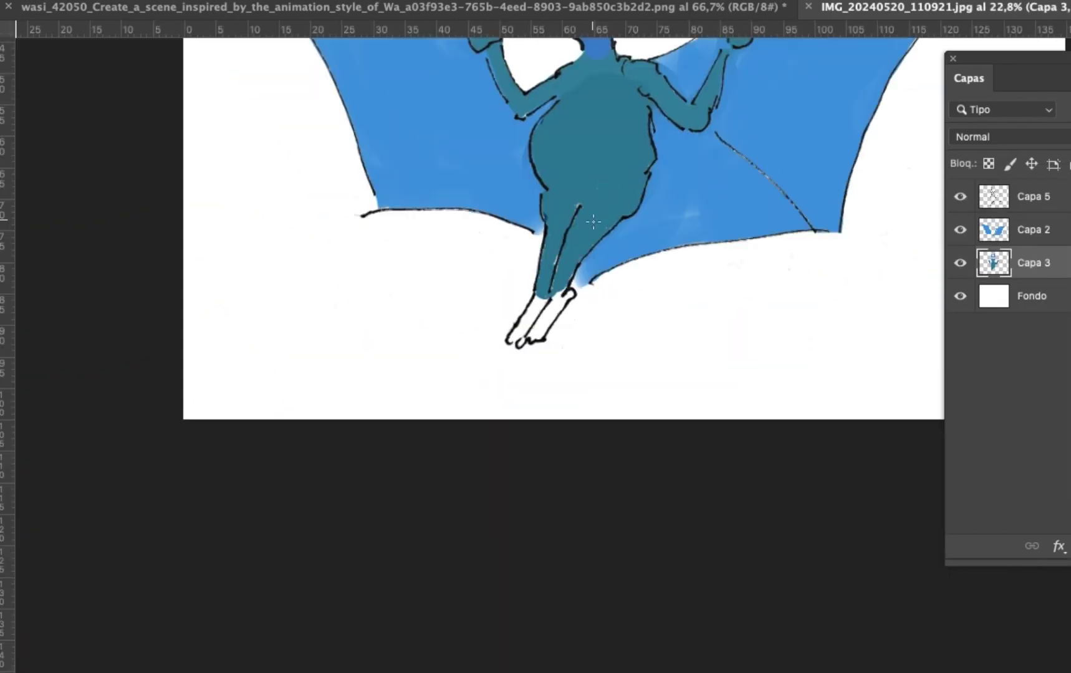
scroll(536, 337, up, 3)
key(Return)
drag(461, 299, 490, 222)
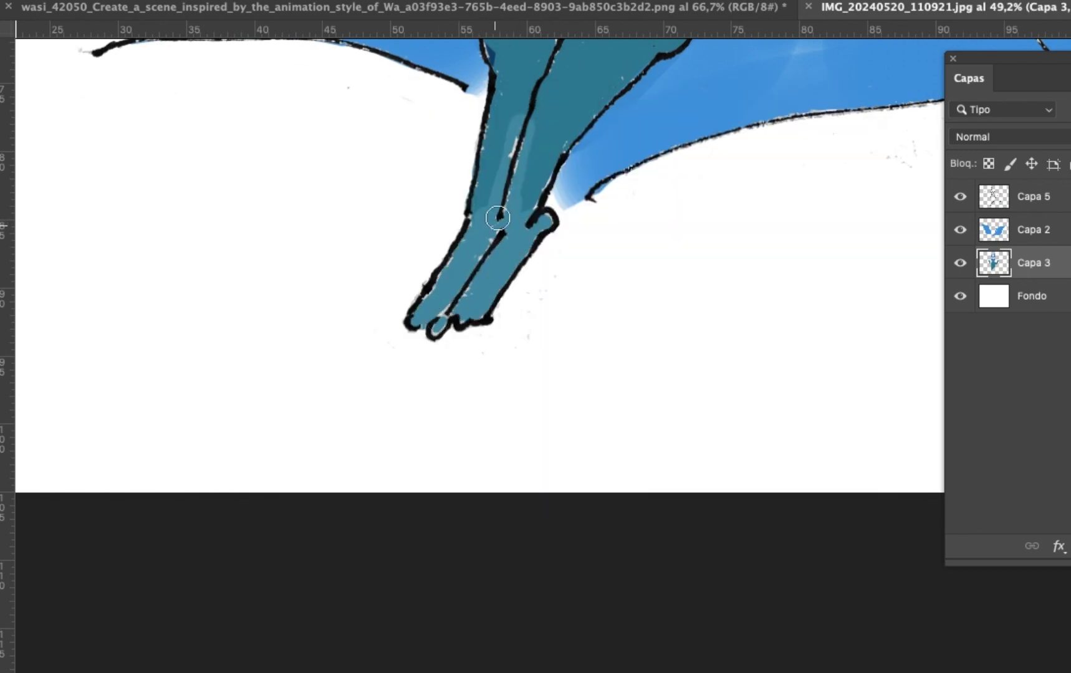
scroll(498, 217, down, 3)
scroll(623, 162, up, 3)
scroll(598, 178, down, 2)
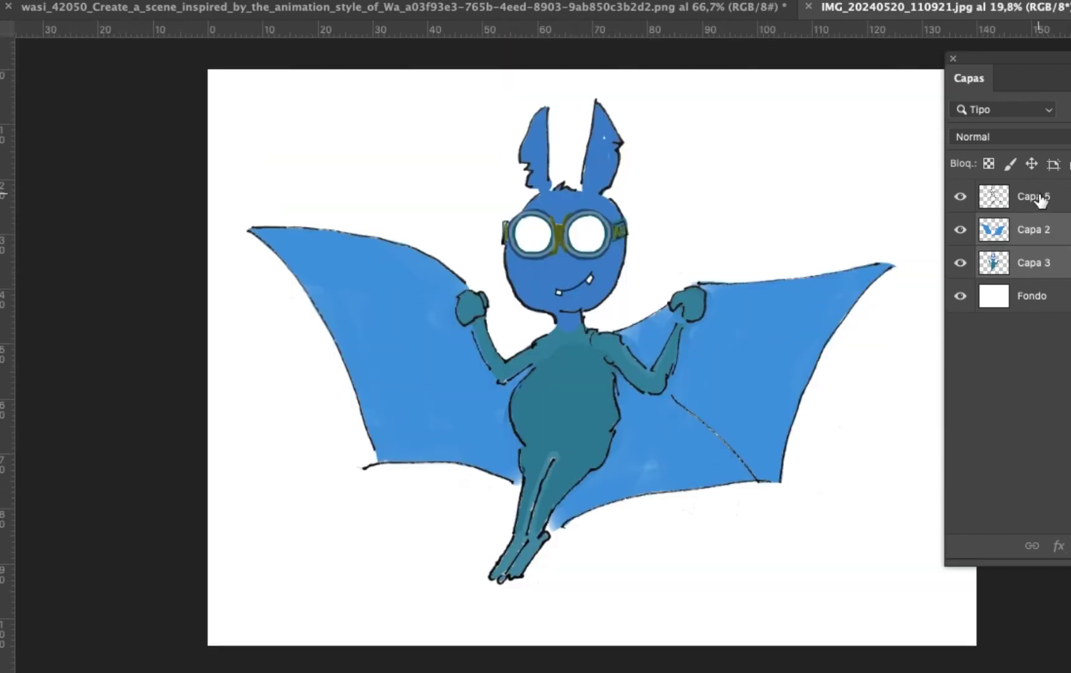
Merge the bat's line art and colour layers, and resize the night forest image with a value of 200
click(1034, 197)
key(super+j)
click(717, 7)
key(super+alt+i)
double_click(680, 308)
text(200)
key(Return)
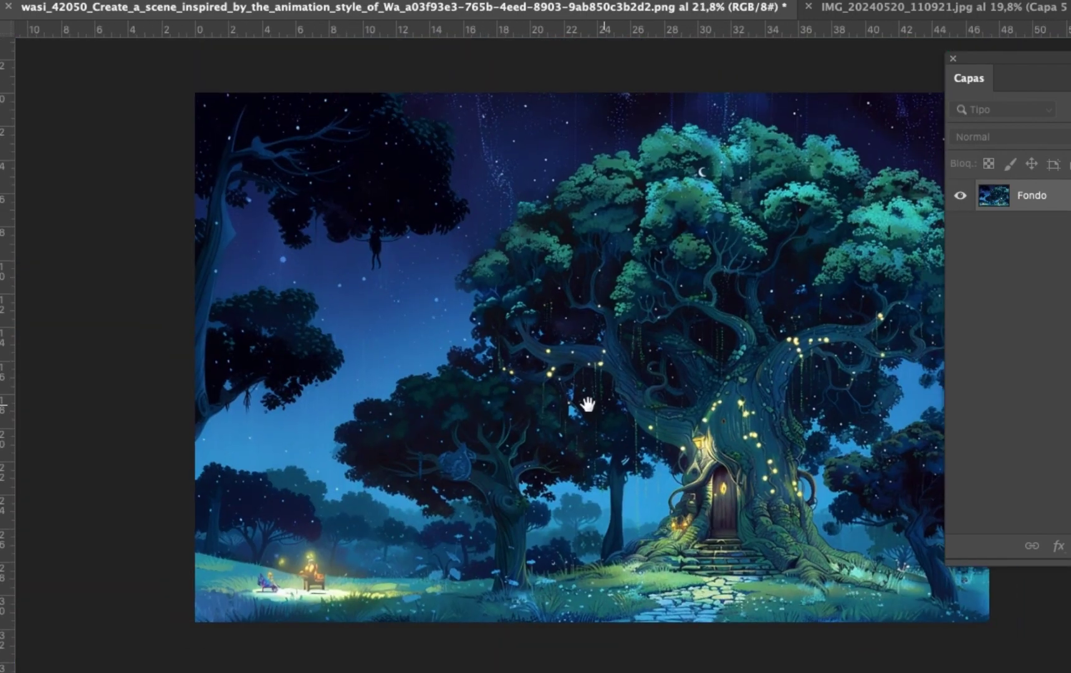
Copy the finished bat drawing into the night forest image and fill its goggle lenses white
key(ctrl+Tab)
key(super+a)
key(super+c)
key(ctrl+Tab)
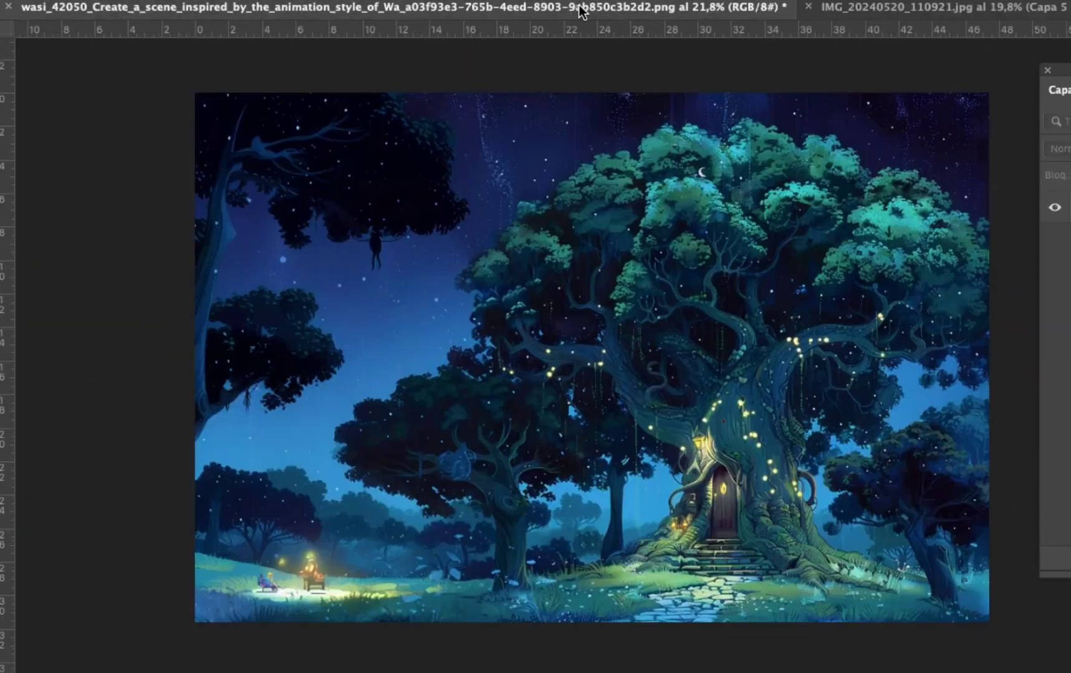
key(super+v)
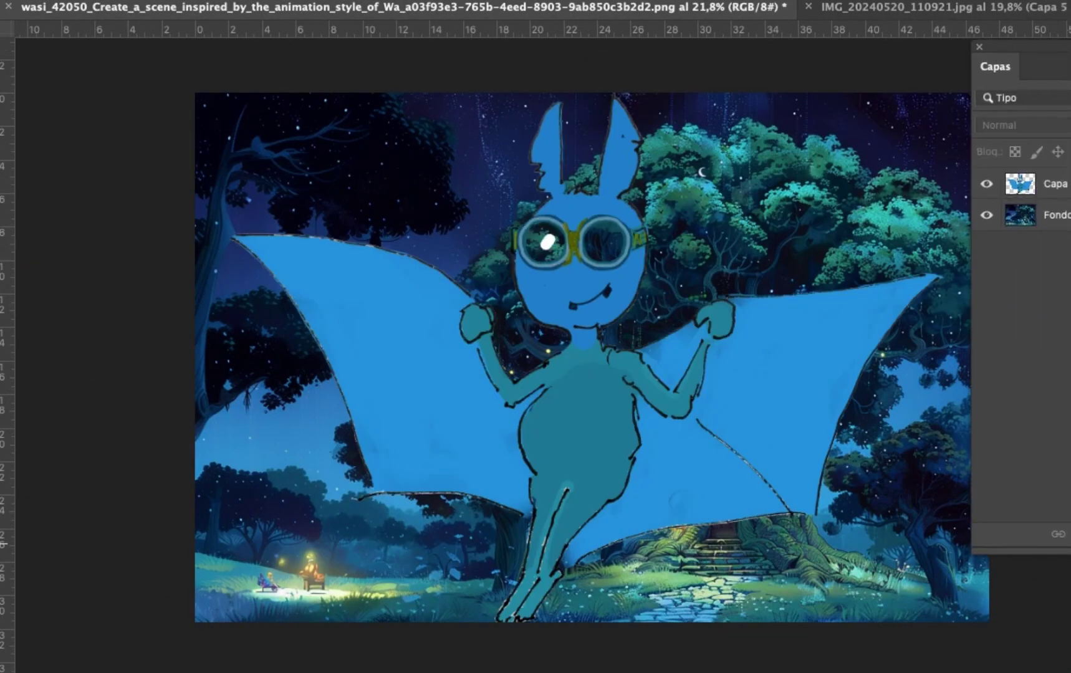
key(super+shift+alt+n)
key(super+z)
Flip the bat horizontally and scale it down over the forest background with Free Transform
key(super+t)
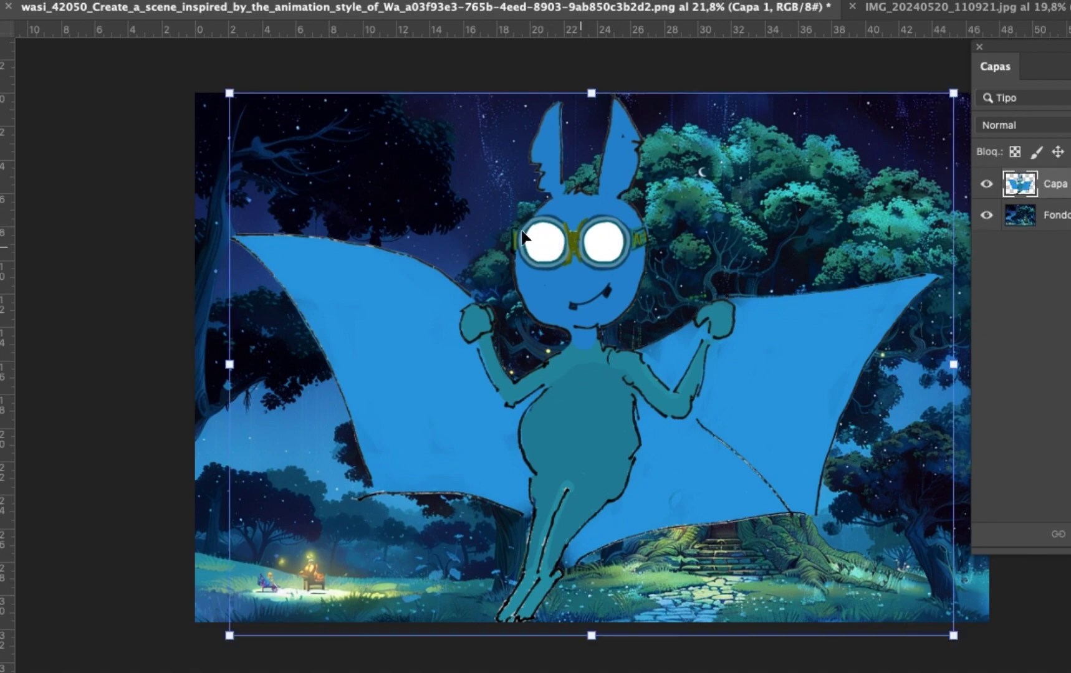
right_click(566, 301)
click(657, 306)
drag(748, 136, 661, 219)
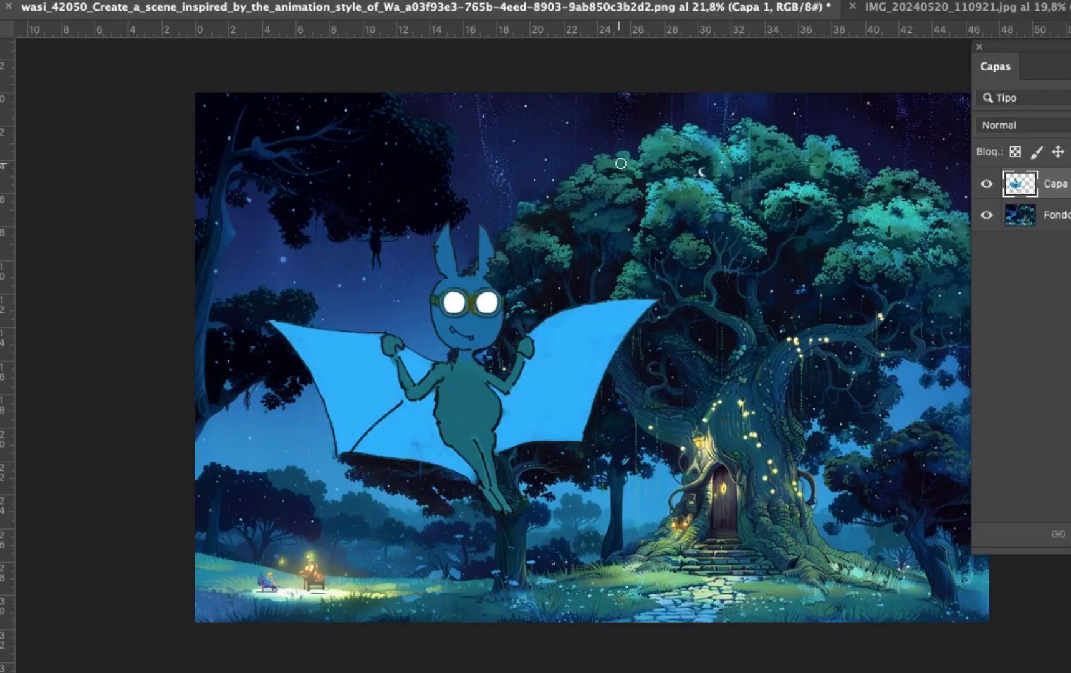
Enlarge the bat with Free Transform and reposition it over the forest between the dark tree and the large tree house
key(super+t)
right_click(580, 219)
key(Escape)
drag(953, 635, 744, 56)
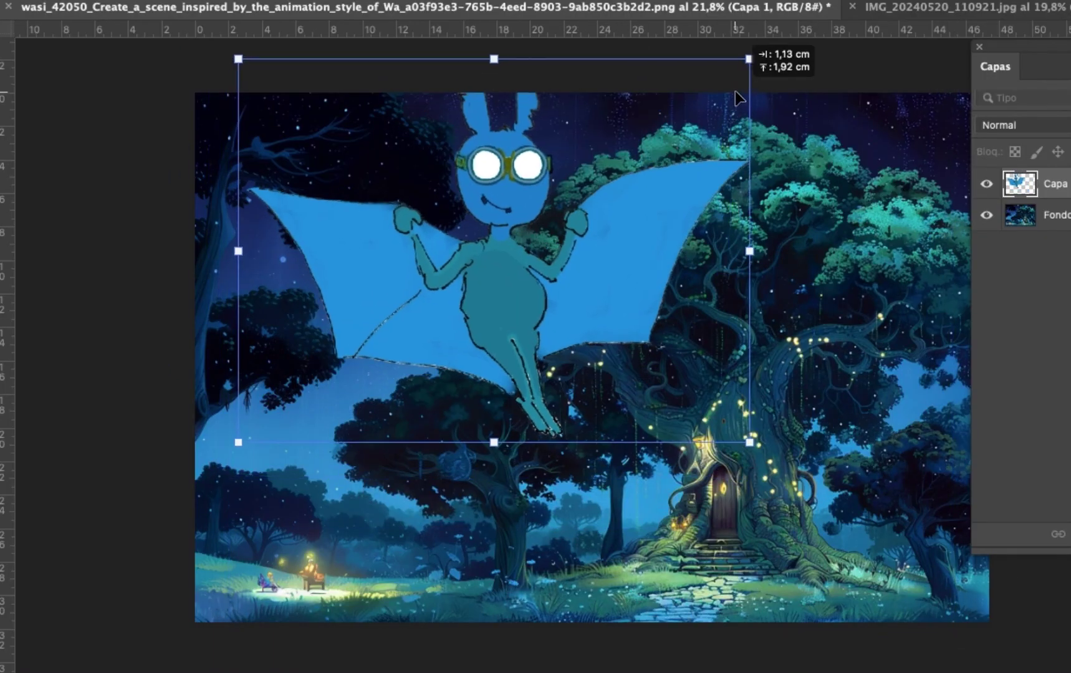
drag(505, 307, 452, 454)
key(Return)
Duplicate the forest background and apply the Filtro caliente (81) photo filter at 73% density to the copy
click(1019, 215)
key(super+j)
click(610, 131)
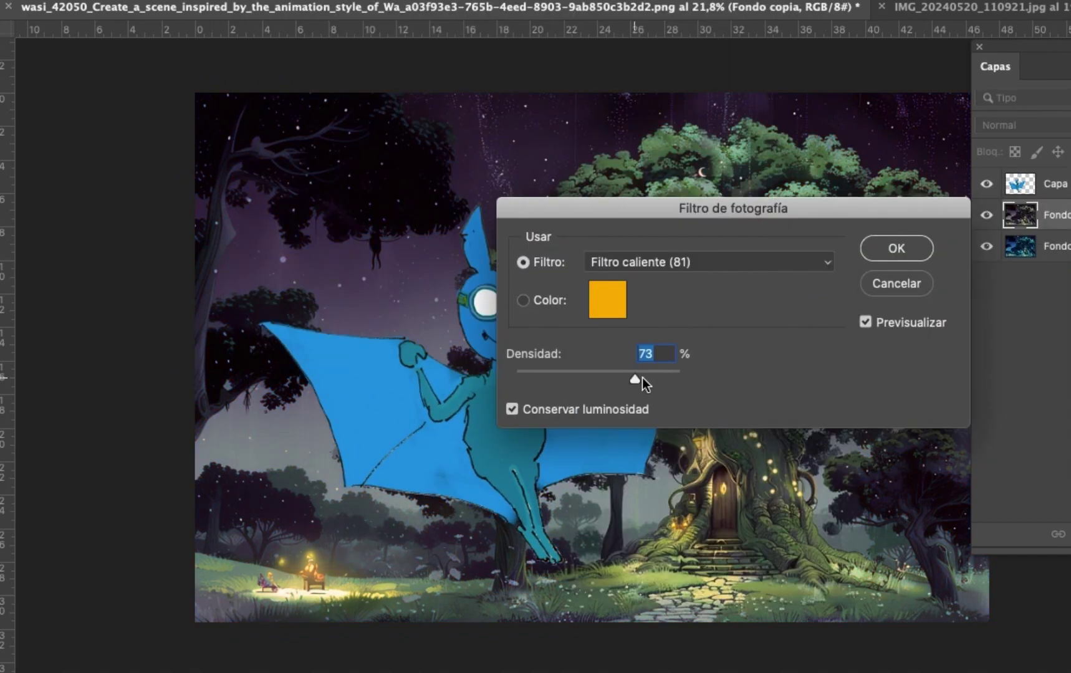
key(Return)
Warm up the copied forest background further with the Camera Raw filter
key(shift+super+a)
scroll(1030, 308, up, 15)
key(Return)
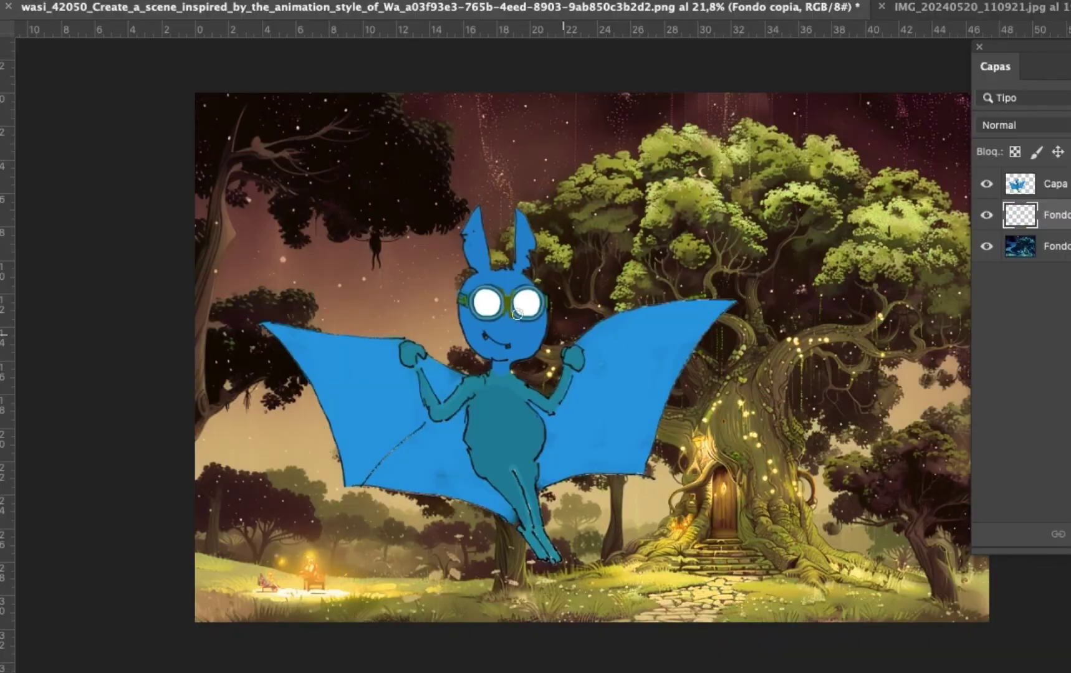
Retouch away the small hanging silhouette beneath the dark tree on the warm background copy
scroll(530, 312, up, 5)
scroll(530, 313, down, 2)
right_click(404, 272)
text(<<)
key(Escape)
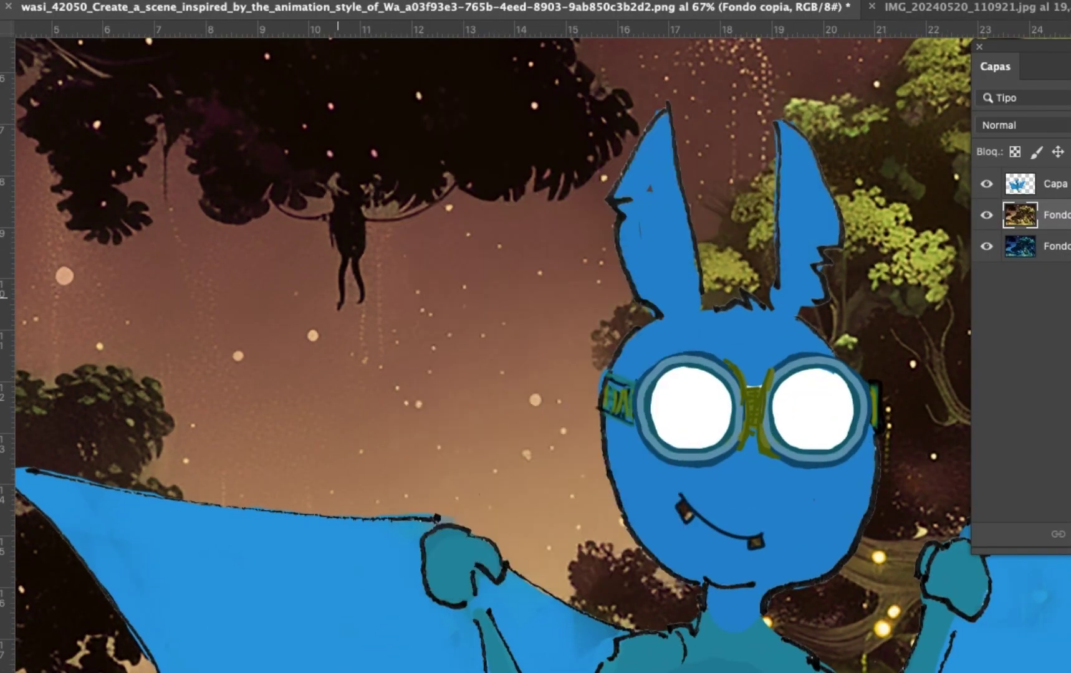
right_click(368, 259)
key(Escape)
scroll(367, 259, down, 3)
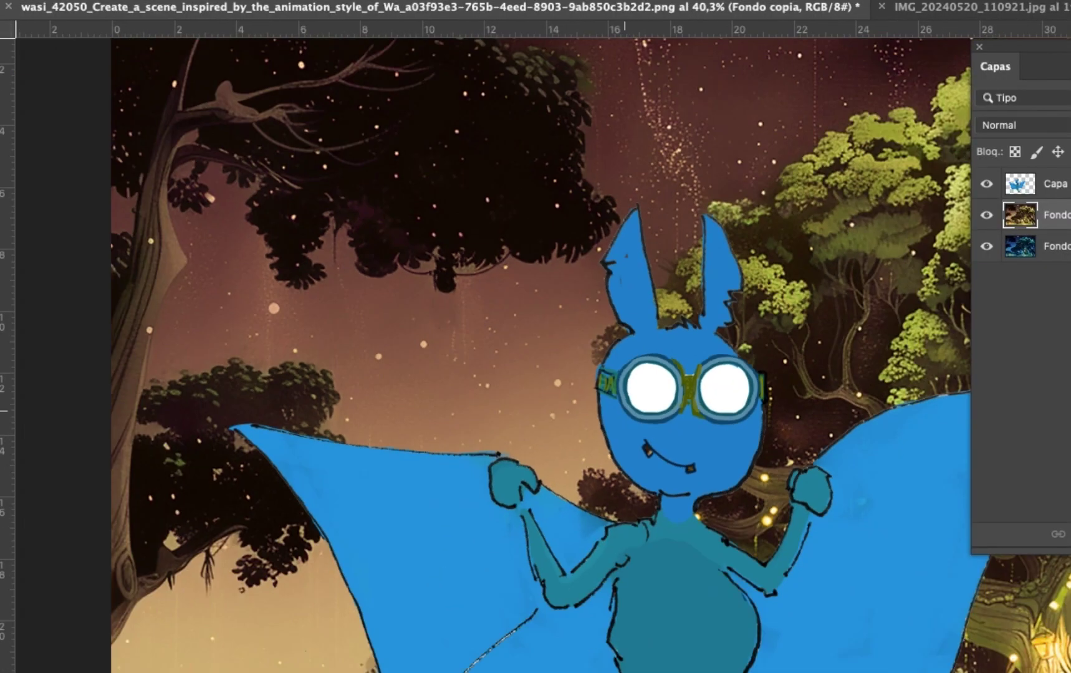
Switch to the bat's layer and shade the edges of its head, arms and body with darker tones
scroll(599, 352, up, 3)
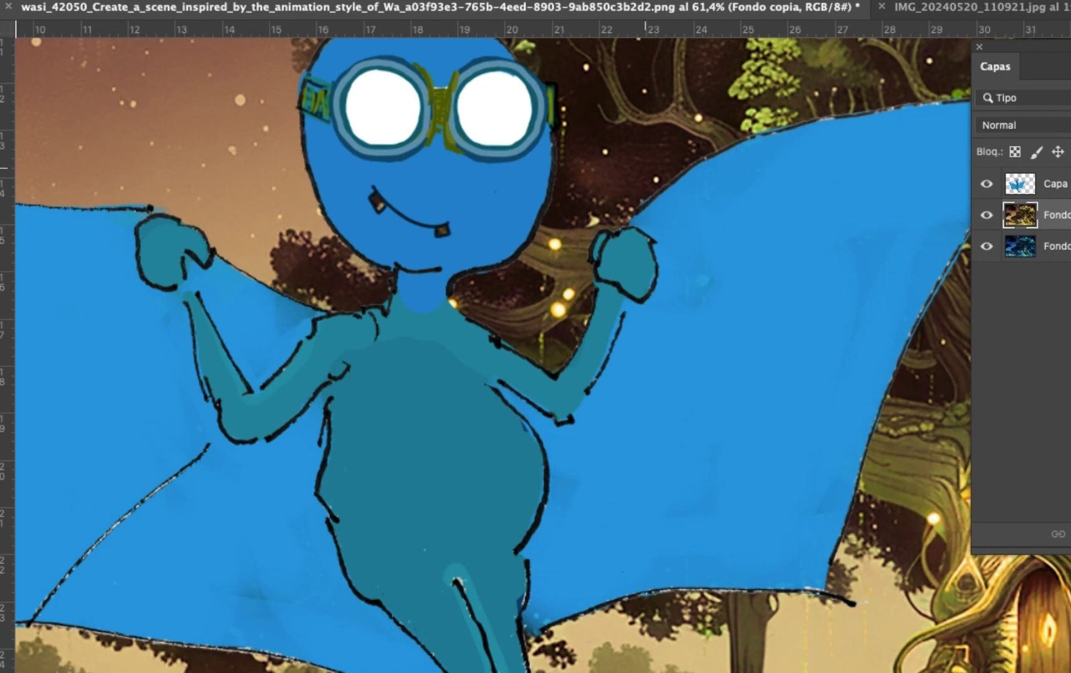
scroll(598, 352, down, 3)
key(alt+bracketright)
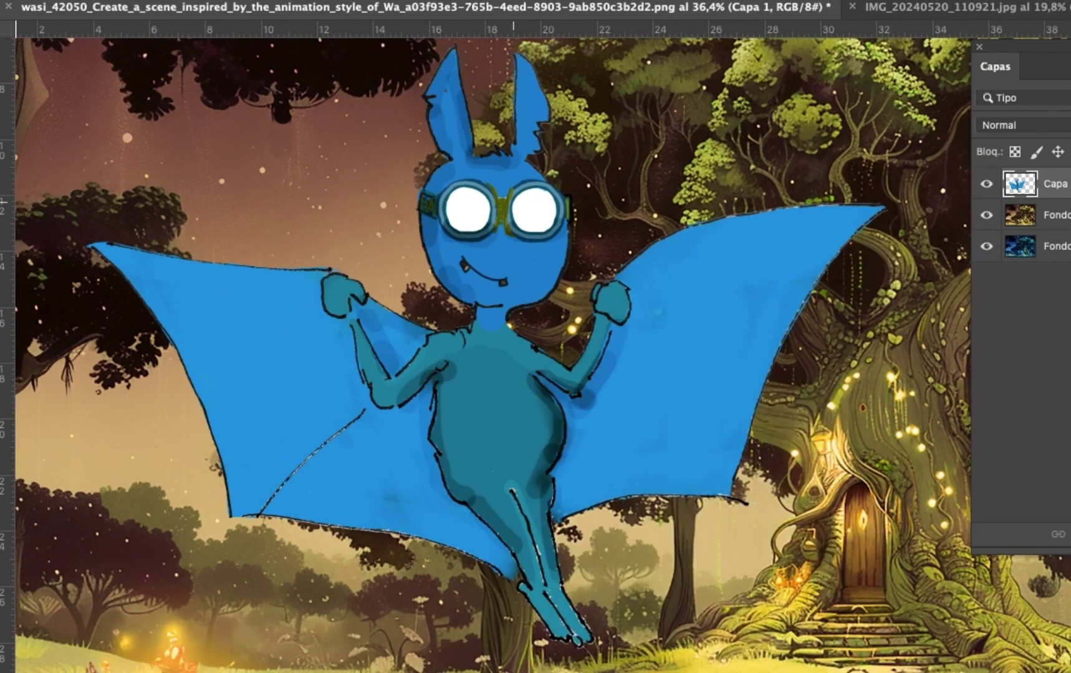
Paint soft highlights on the bat's ears, face and upper wing edge with a soft round brush at 0% hardness
right_click(597, 143)
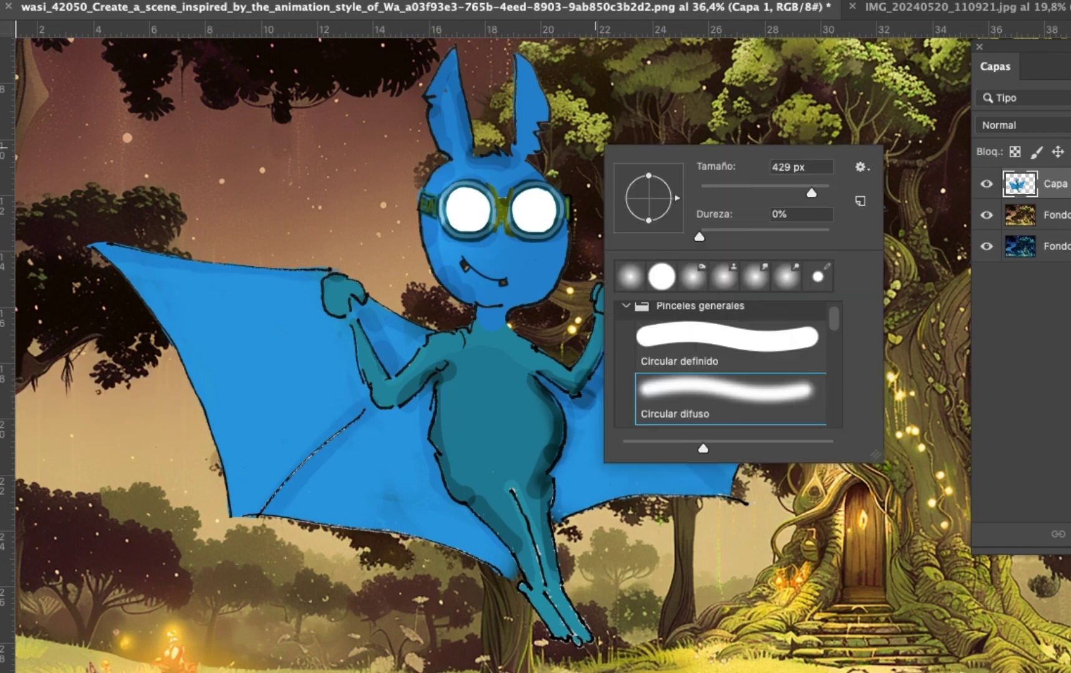
key(Escape)
drag(473, 144, 757, 225)
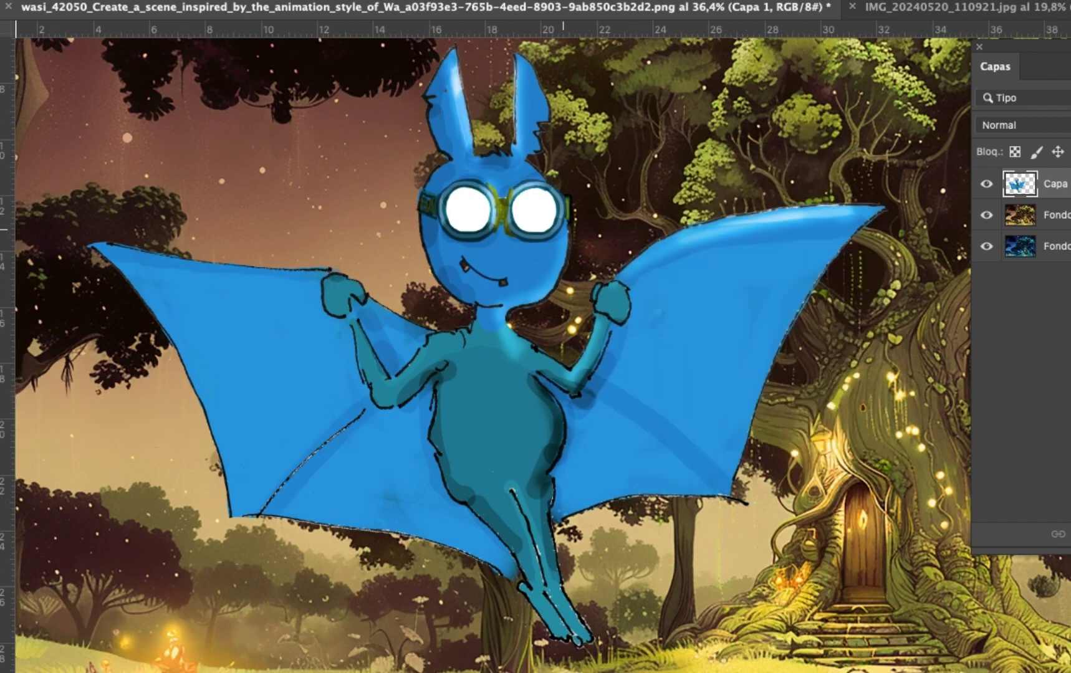
key(super+e)
Paint the bat's two fangs white and darken the bridge of its goggles
scroll(473, 261, up, 5)
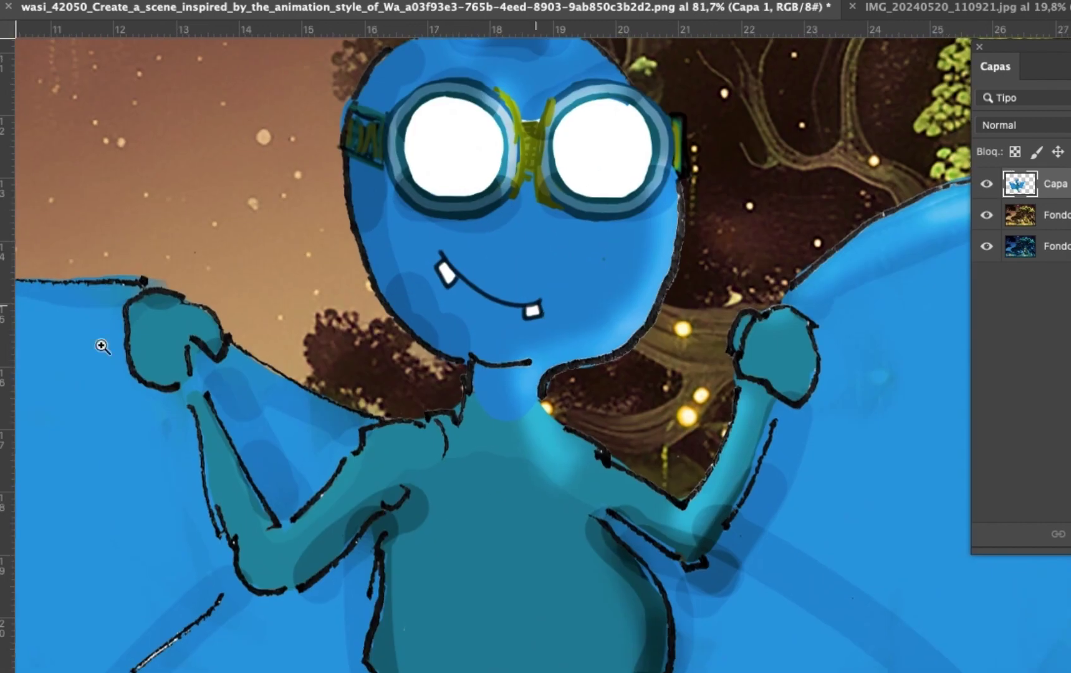
right_click(520, 282)
key(Escape)
drag(530, 192, 663, 182)
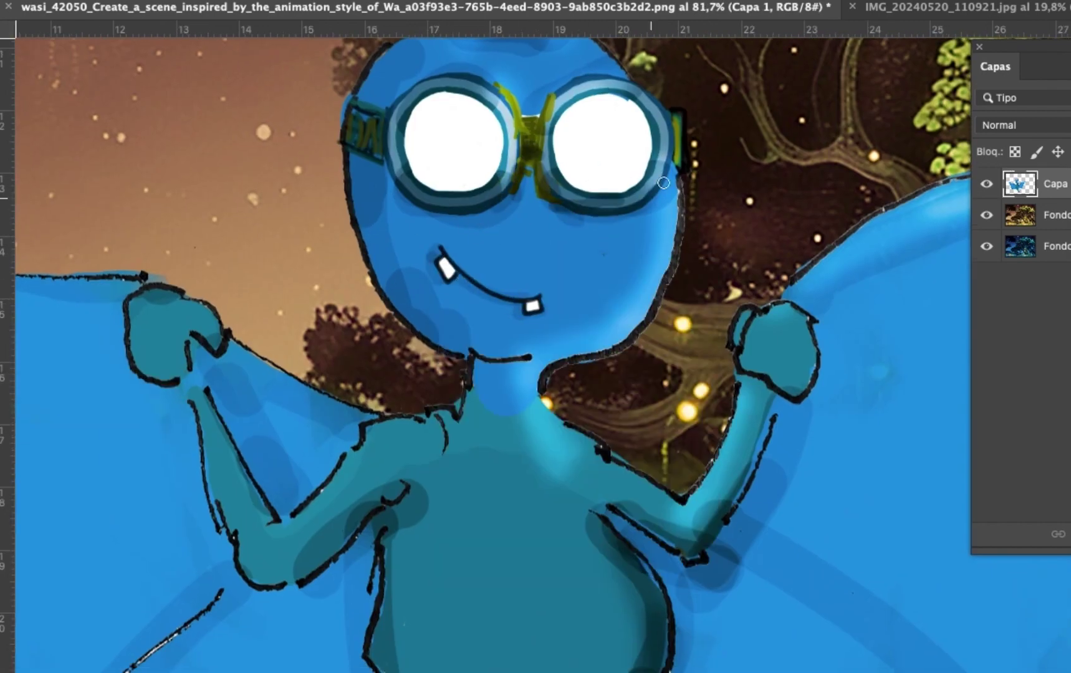
right_click(492, 209)
key(Escape)
Paint a red nose with dark nostrils and a pink highlight on a new layer, just below the goggle bridge
key(super+shift+alt+n)
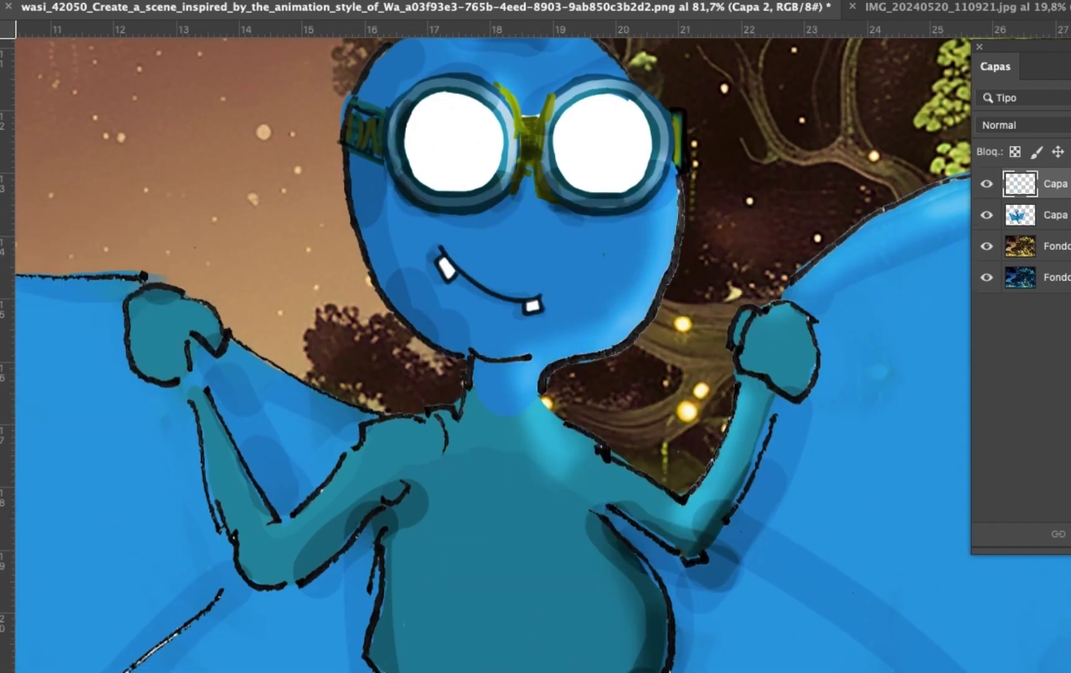
drag(498, 227, 564, 212)
key(Return)
drag(530, 170, 520, 217)
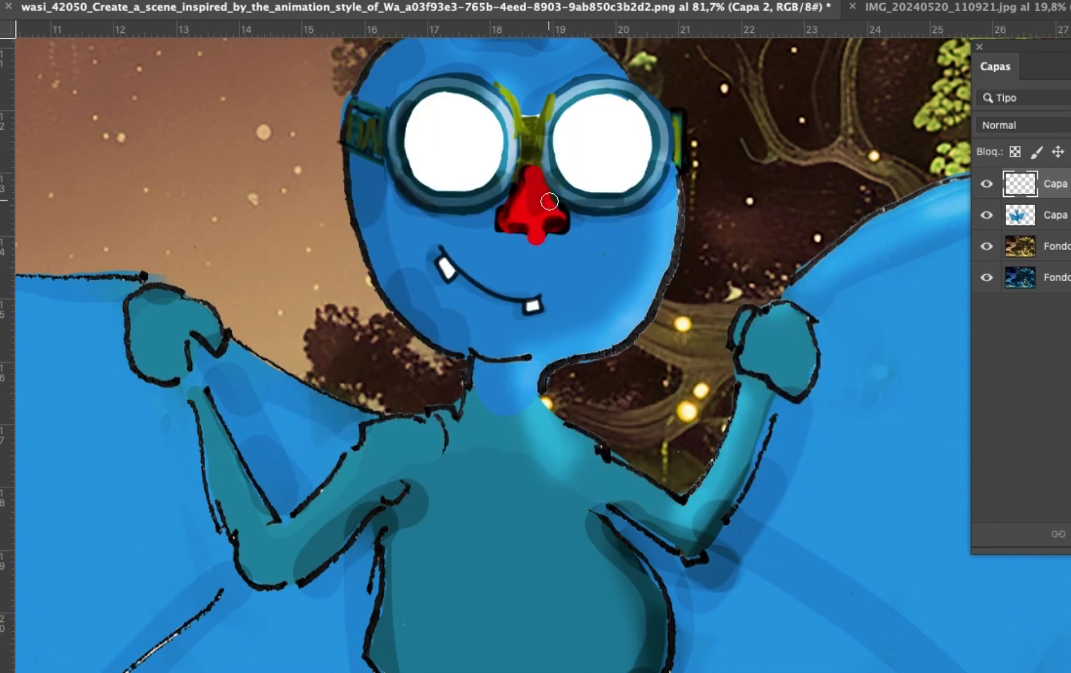
drag(547, 197, 551, 215)
Add a yellow letter S and a red letter T as separate text layers on the bat's chest
scroll(655, 212, down, 3)
click(525, 470)
text(S)
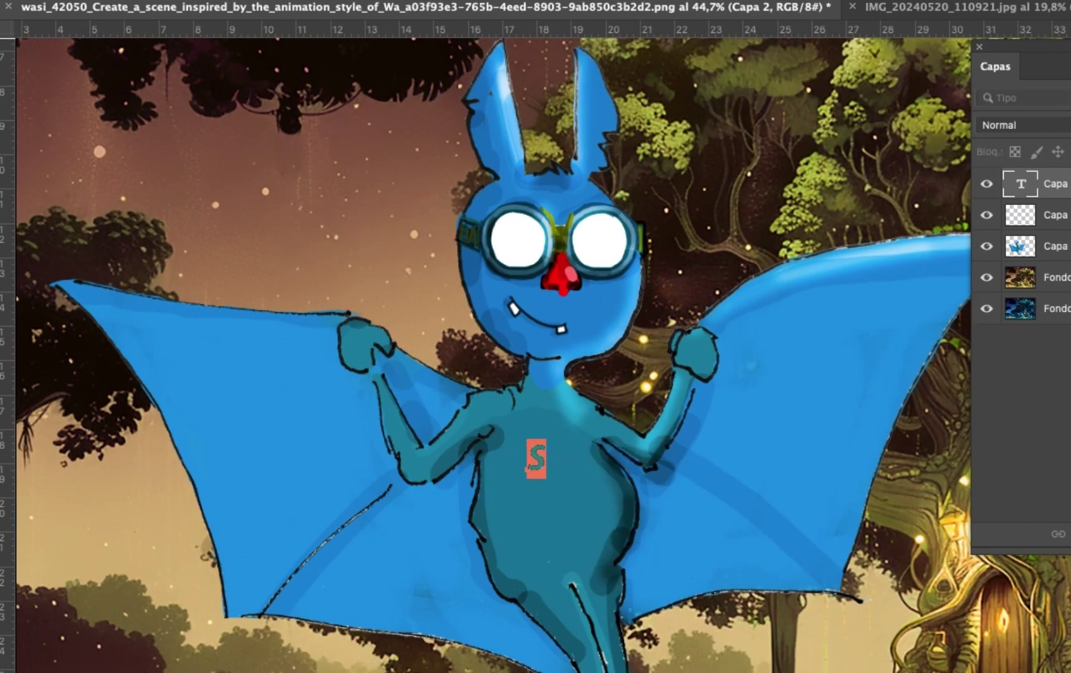
key(super+Return)
drag(559, 483, 546, 464)
click(497, 503)
text(T)
key(super+Return)
Adjust the S and T together on the bat's chest with Free Transform and merge them into one layer
shift+click(533, 448)
right_click(550, 411)
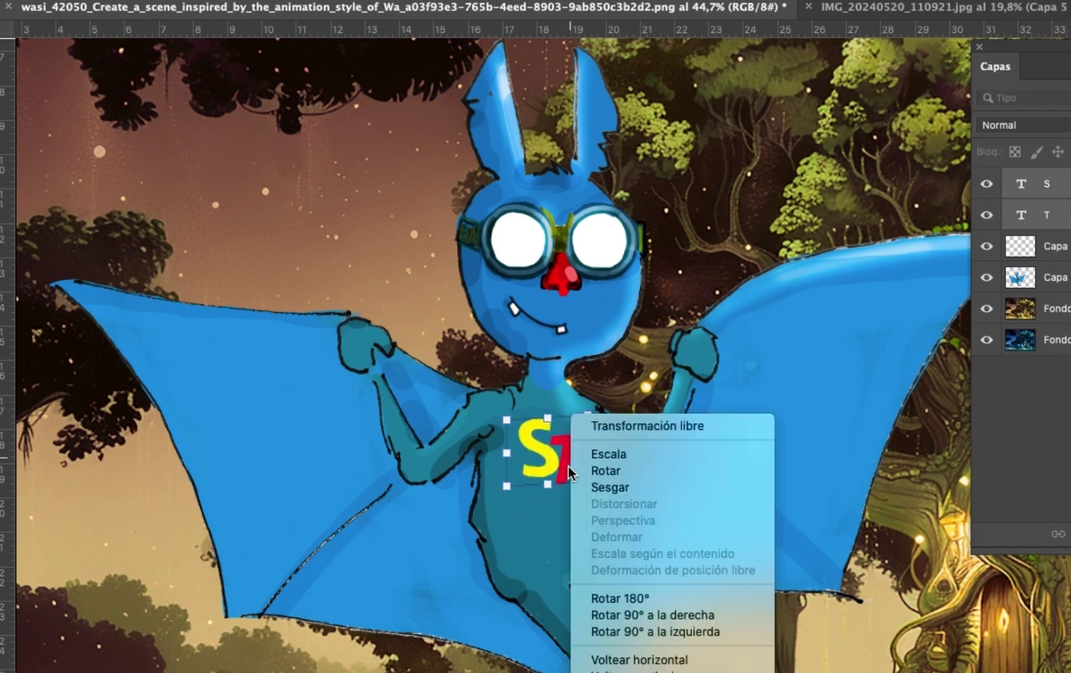
key(Escape)
key(super+e)
key(super+t)
scroll(690, 441, down, 2)
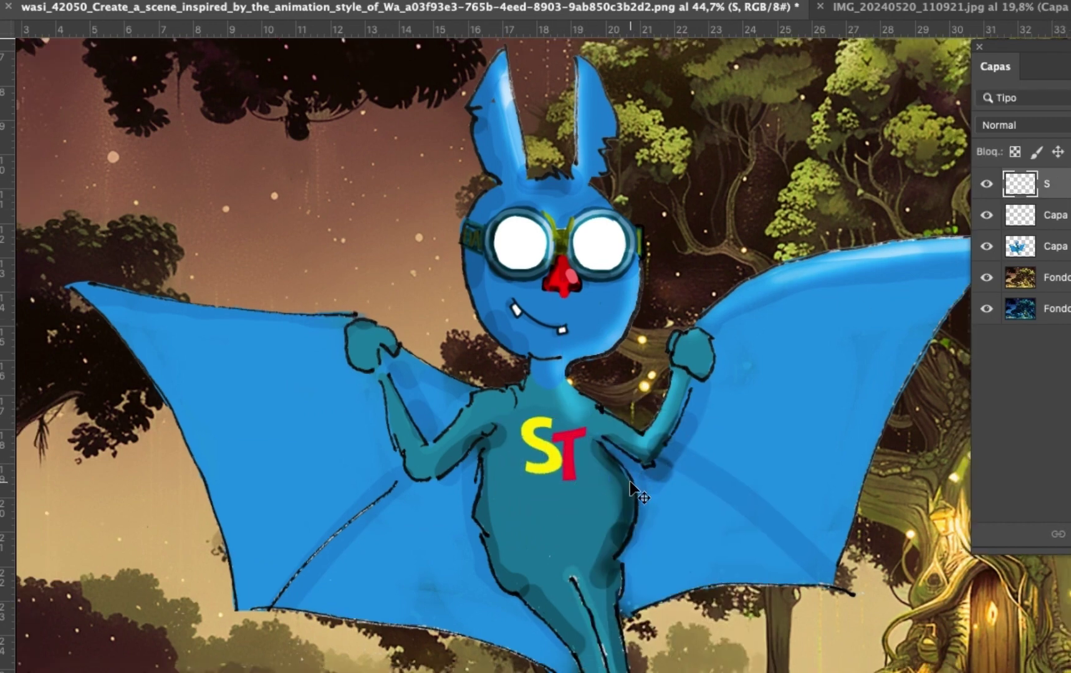
Merge the nose layer with the bat's layer and duplicate the merged bat
click(986, 215)
click(1053, 214)
key(super+j)
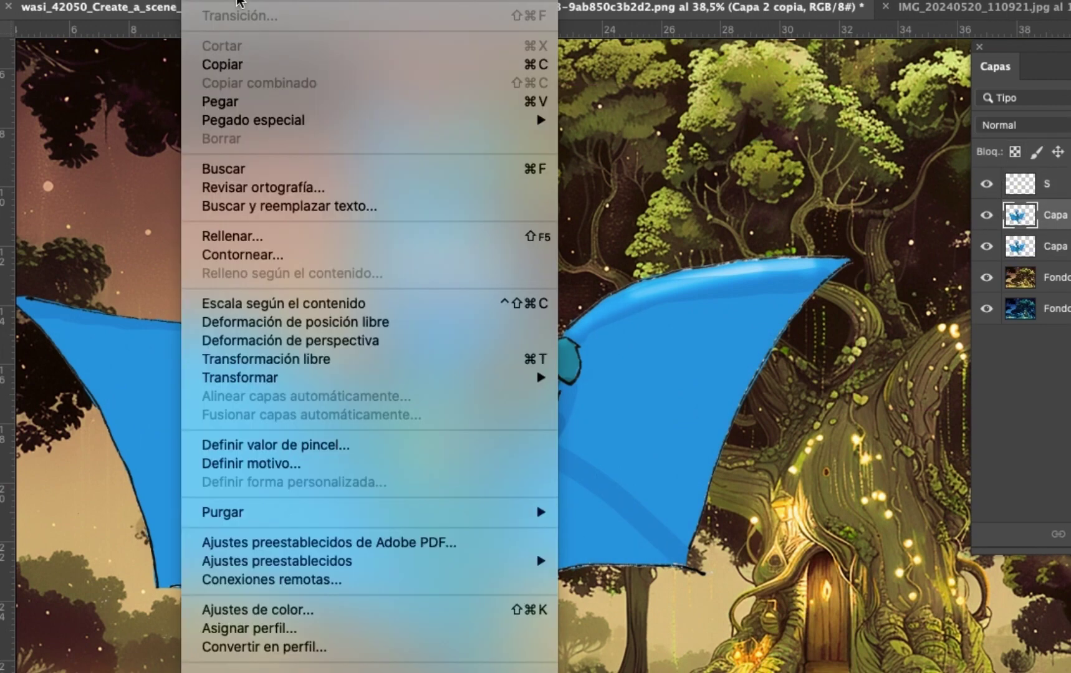
Apply the Amarillo photo filter at 100% density to the bat copy, and adjust its temperature and exposure in Camera Raw
click(623, 136)
click(710, 259)
click(779, 400)
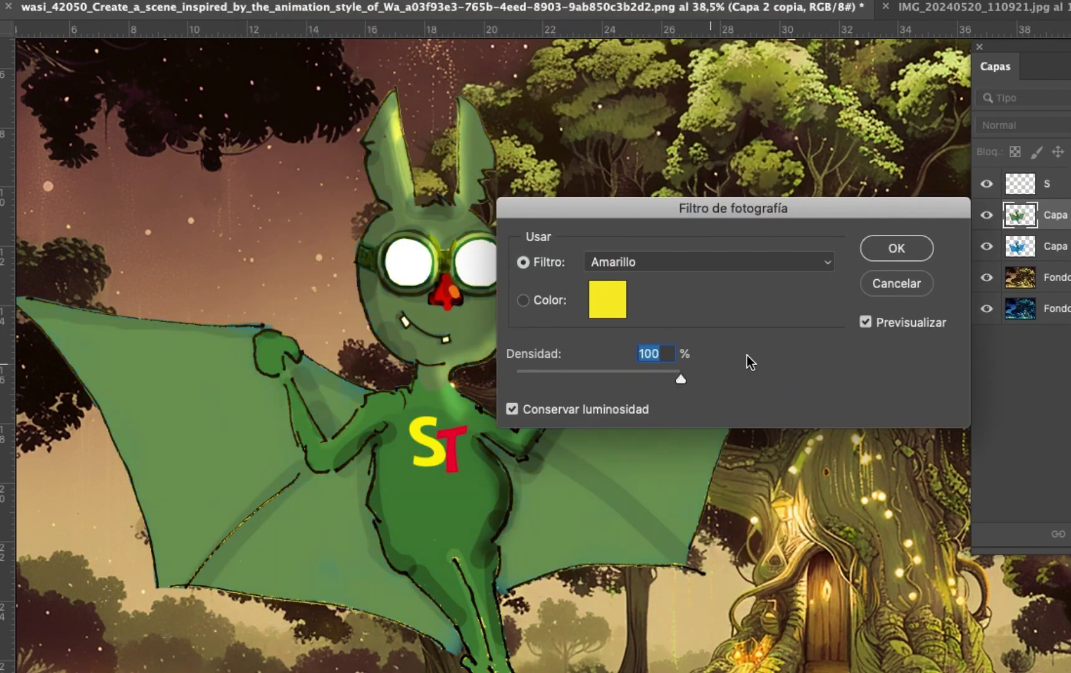
click(898, 244)
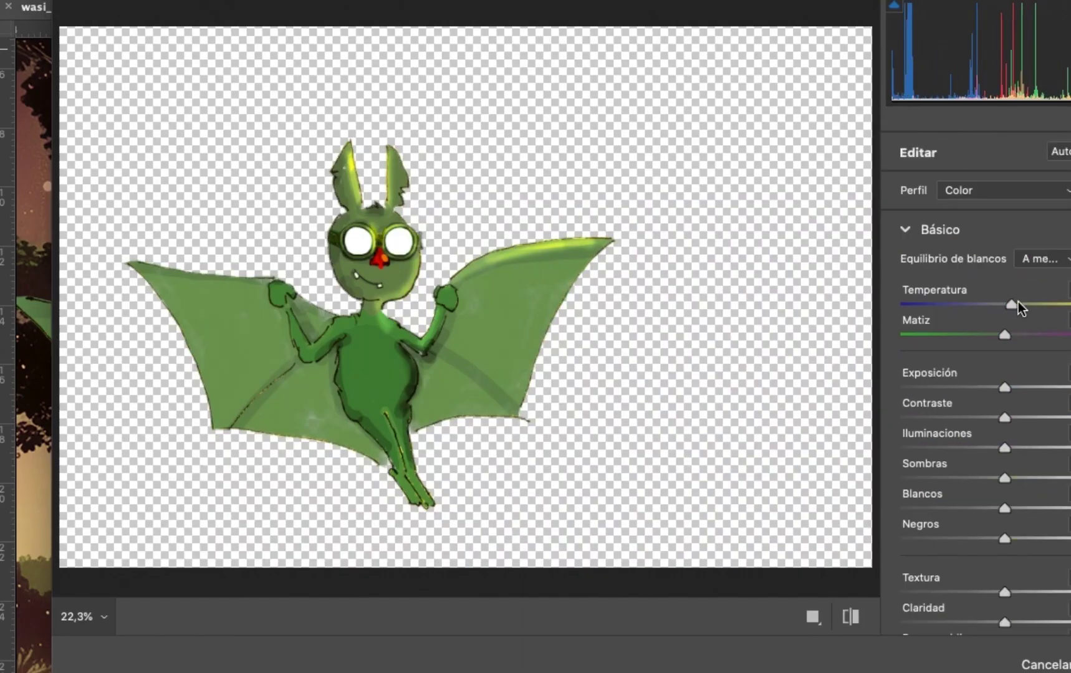
drag(1003, 387, 992, 387)
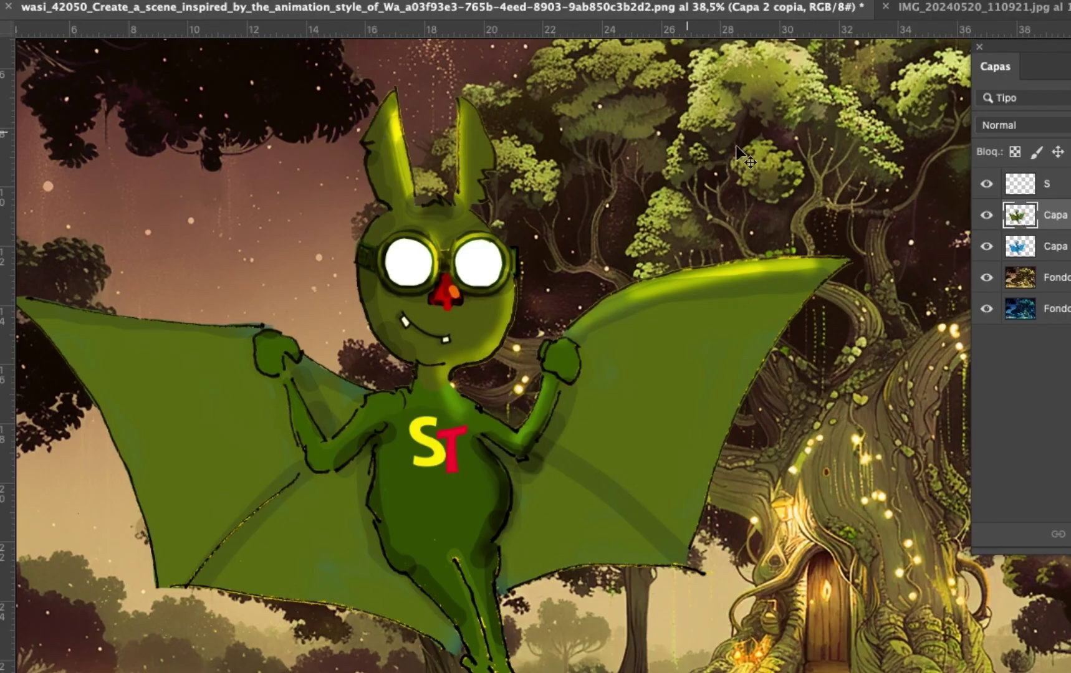
Save the document as a layered TIFF named atterizzando albero
key(super+minus)
key(super+shift+s)
text(atterizzando albero)
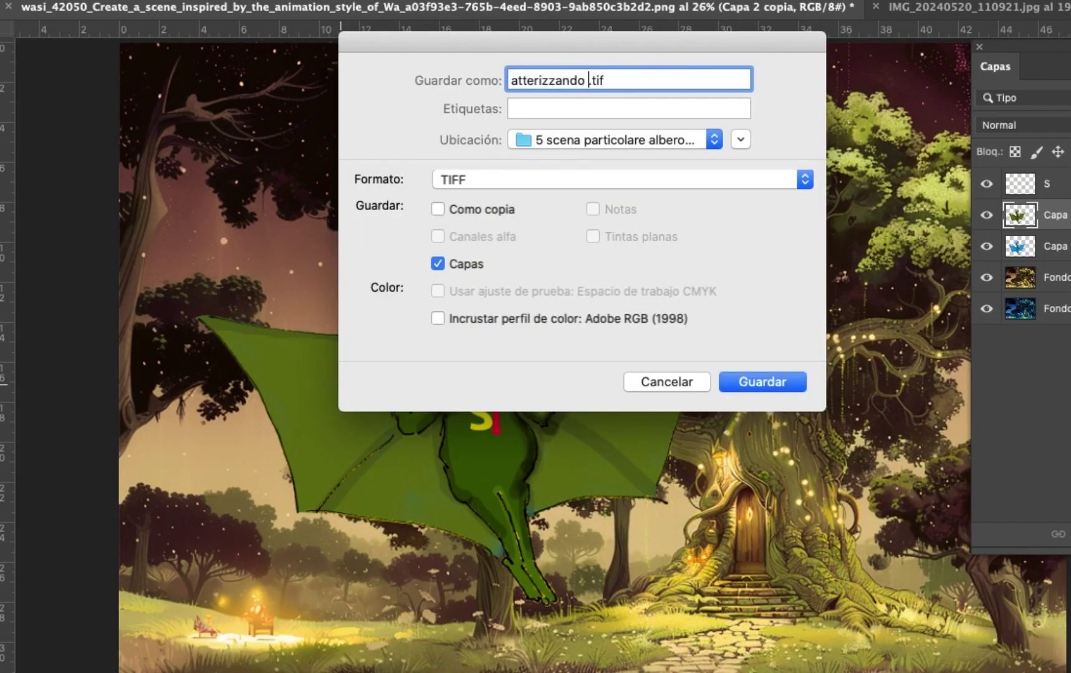
key(Return)
key(Return)
Erase the green copy across the middle of both wings with a large soft brush to reveal the blue beneath
right_click(393, 186)
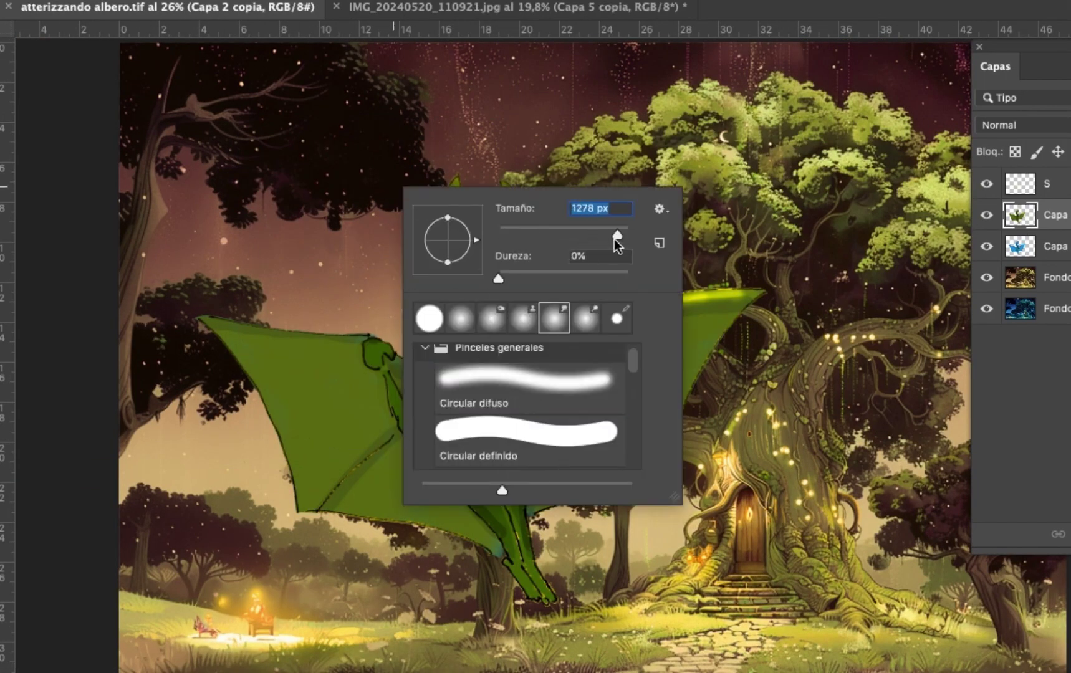
key(Return)
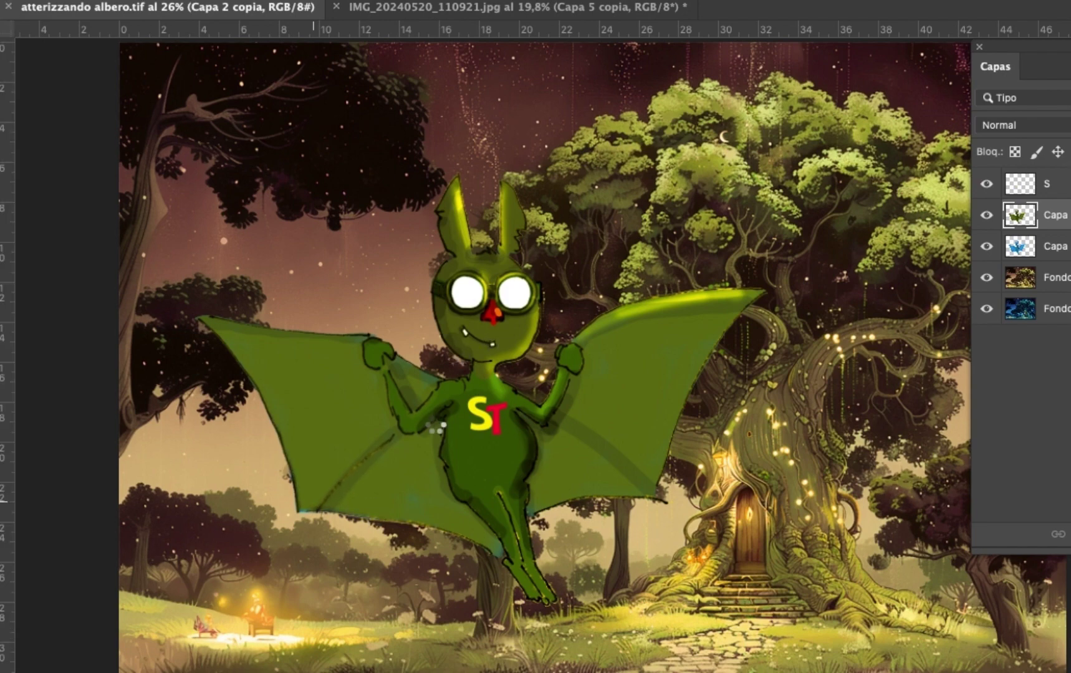
right_click(640, 427)
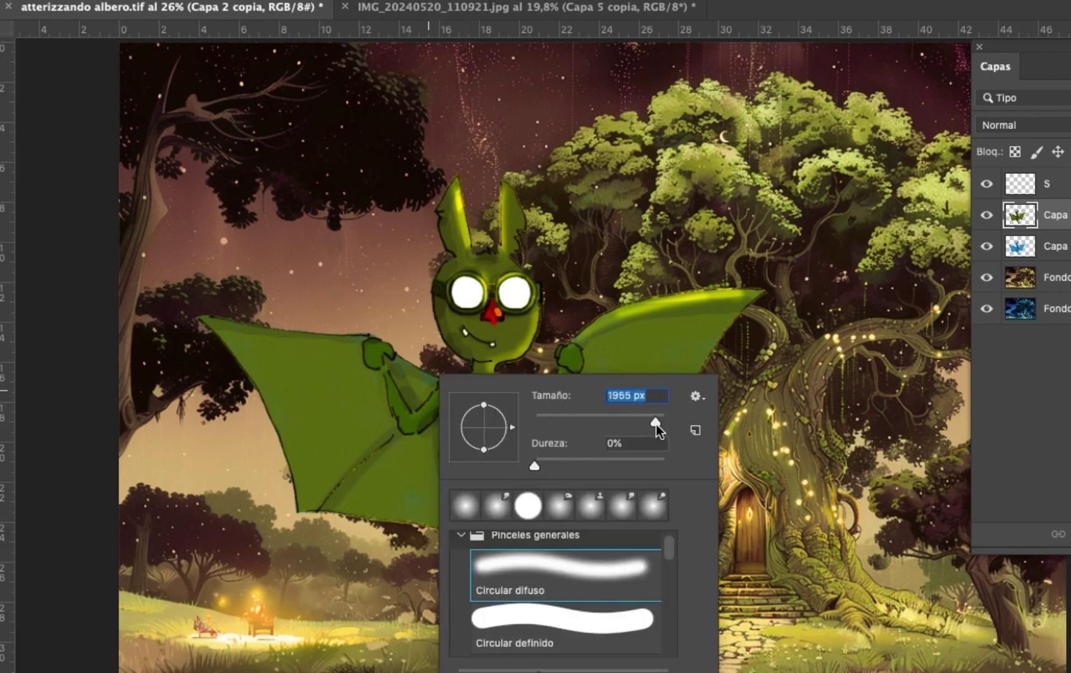
key(Return)
drag(261, 399, 349, 499)
mouse_move(698, 311)
mouse_down()
mouse_move(611, 424)
mouse_move(661, 473)
mouse_up()
Erase the green copy over the bat's face, torso, arms and one ear with a smaller soft brush
right_click(798, 435)
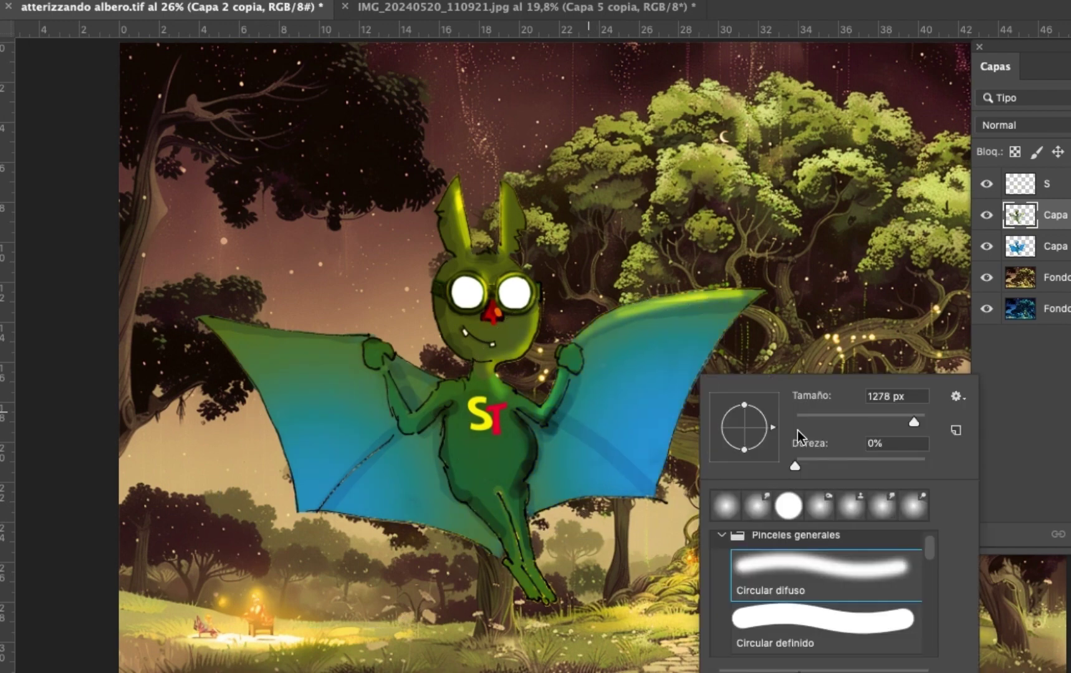
key(Return)
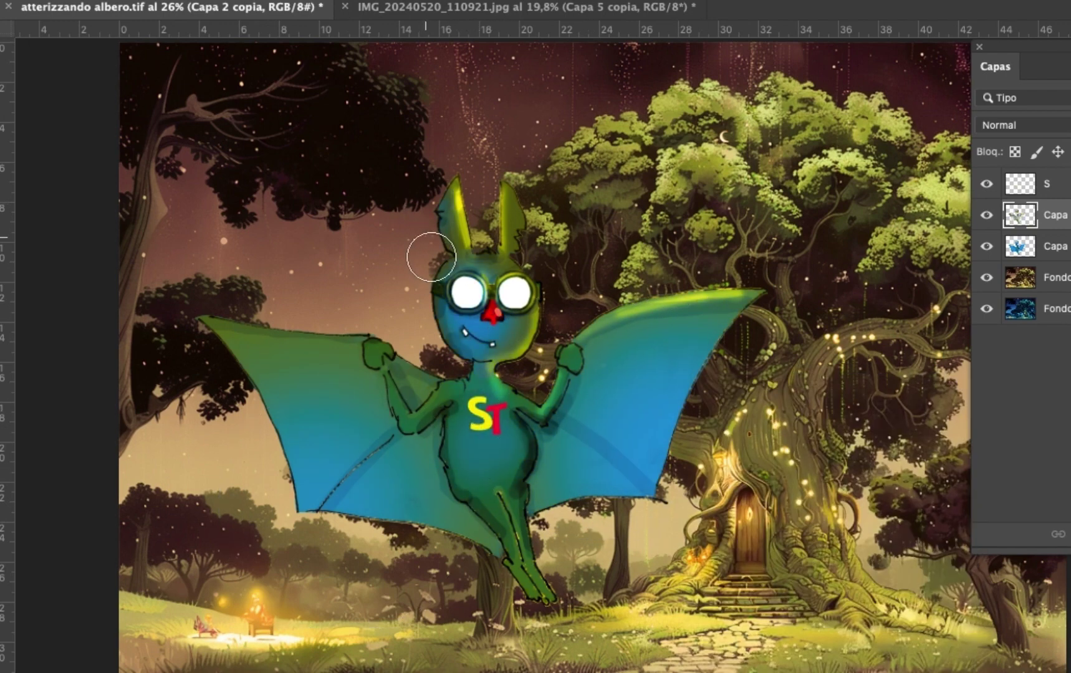
scroll(478, 467, up, 3)
right_click(547, 287)
key(Return)
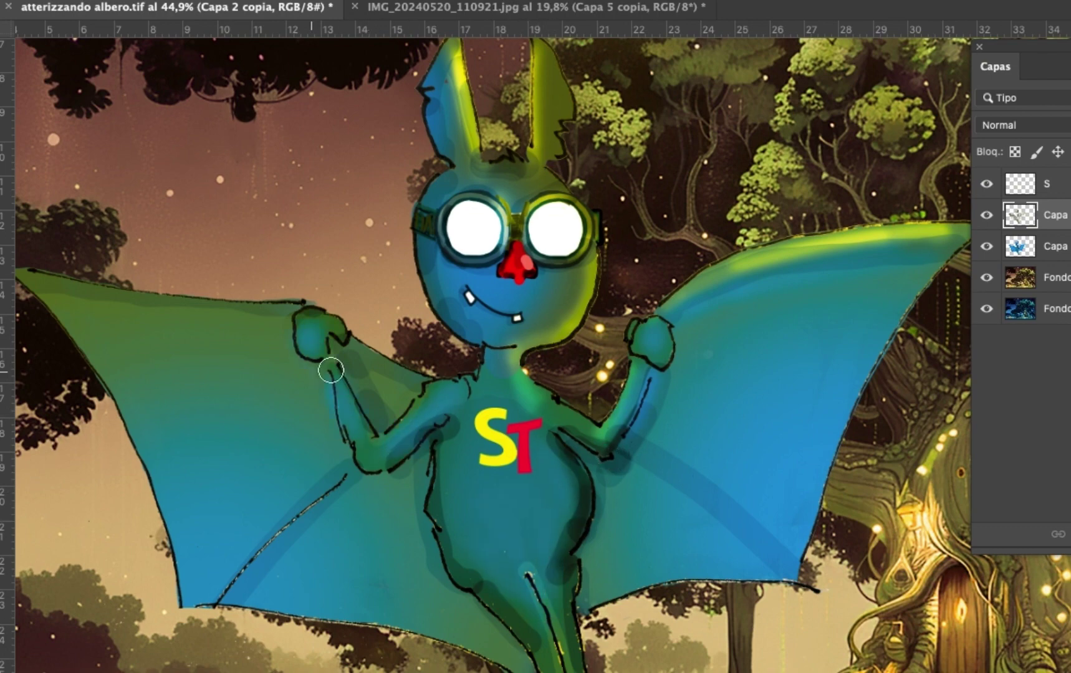
Enlarge the brush and erase more of the green copy inside the bat's wings
key(bracketright)
key(bracketright)
key(bracketright)
key(bracketright)
key(bracketright)
key(bracketright)
drag(329, 506, 159, 362)
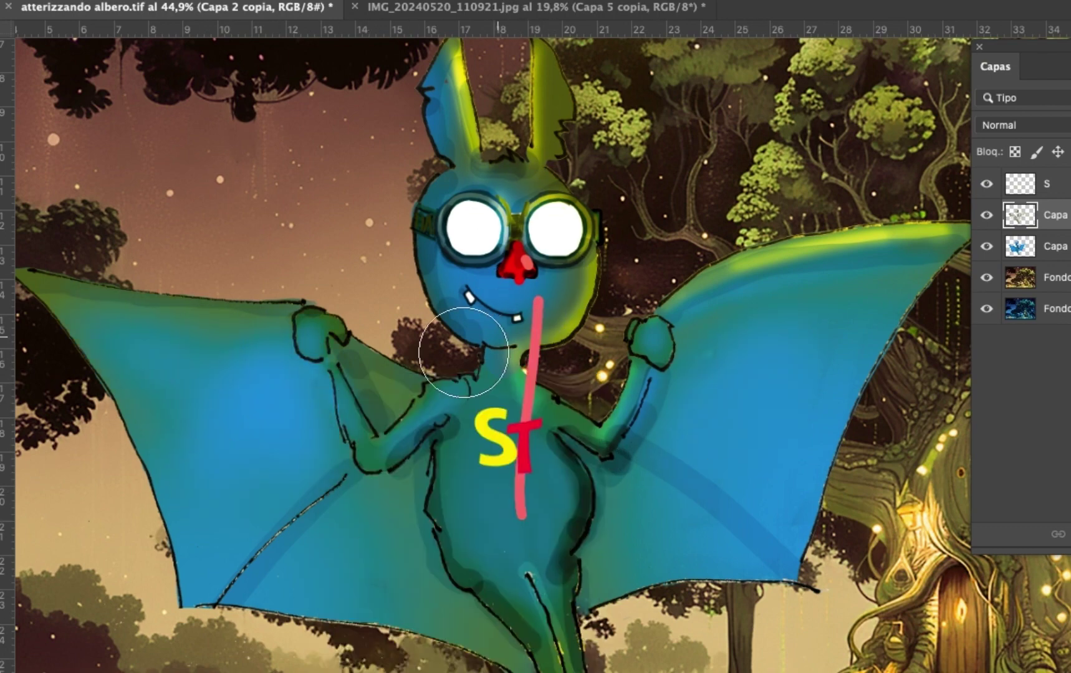
Erase the green copy along the bat's lower body and legs with a smaller soft brush
scroll(463, 352, down, 6)
right_click(580, 298)
key(Return)
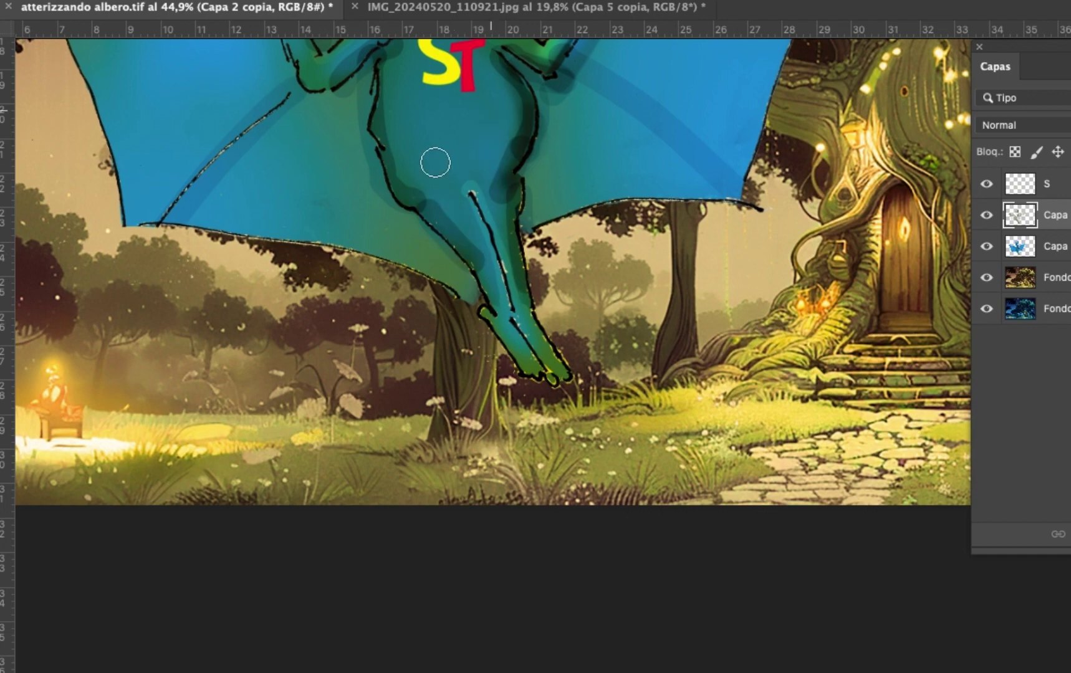
Duplicate the ST lettering, turn the lower copy into an offset black shadow with Hue/Saturation, and merge both into one layer
scroll(435, 163, up, 5)
click(1022, 183)
key(ctrl+u)
key(Escape)
key(ctrl+j)
key(ctrl+u)
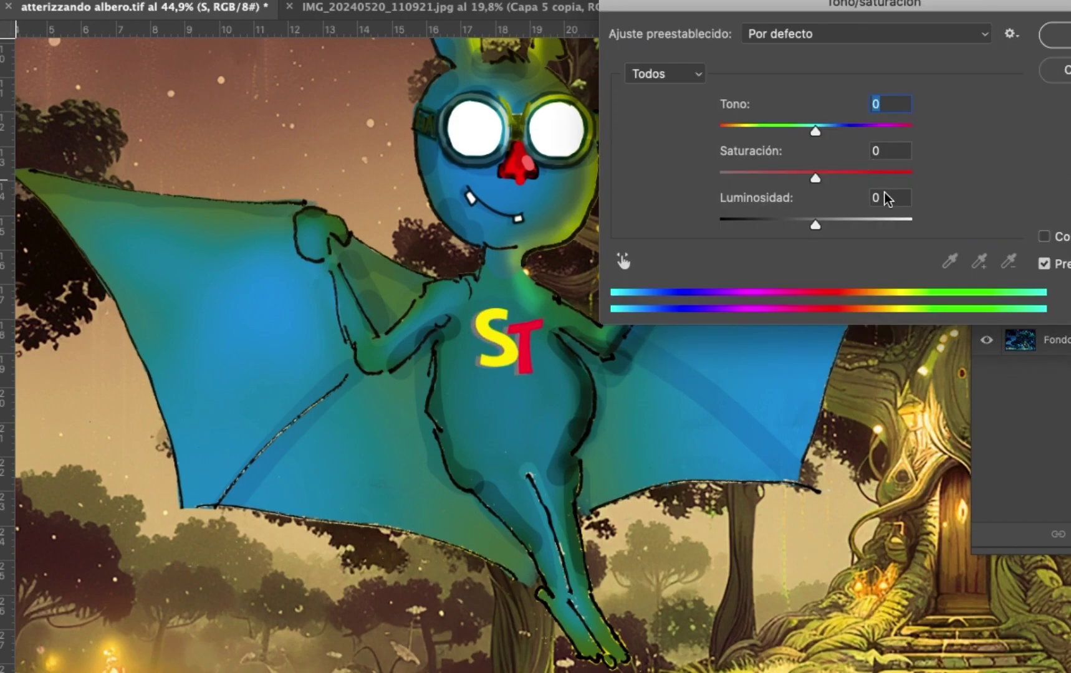
key(Escape)
key(BackSpace)
key(ctrl+0)
click(986, 214)
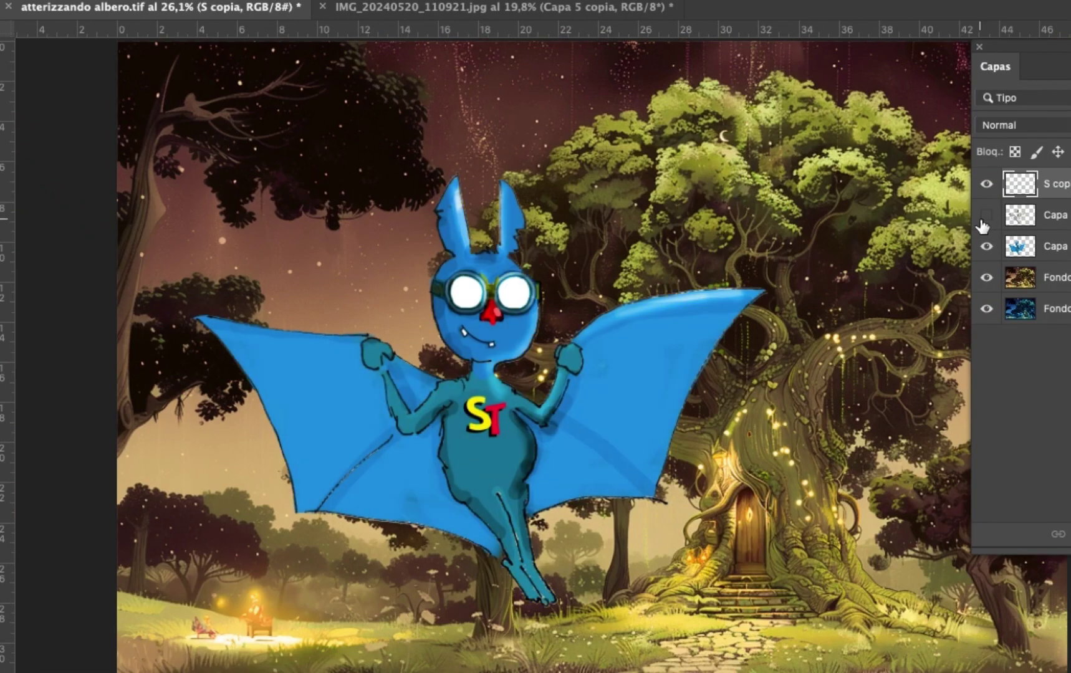
click(986, 214)
Touch up the green light on the bat copy along its feet, legs and lower wing edges with a soft round brush
scroll(548, 362, up, 3)
scroll(549, 361, down, 5)
key(alt+bracketleft)
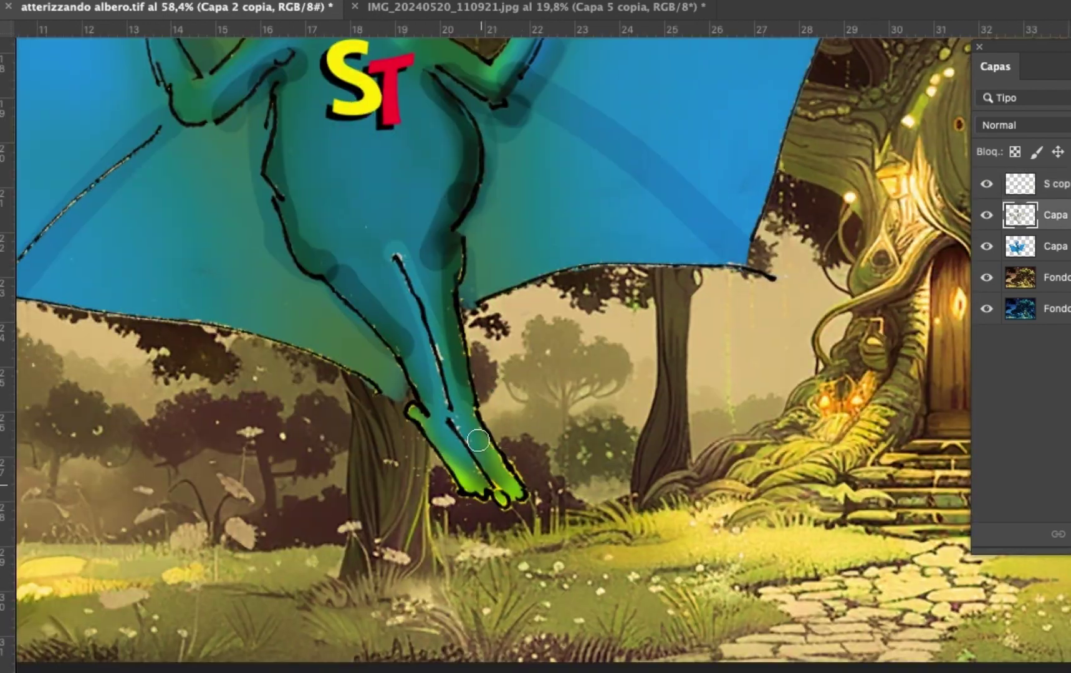
scroll(466, 425, up, 6)
scroll(466, 425, left, 5)
scroll(466, 426, down, 4)
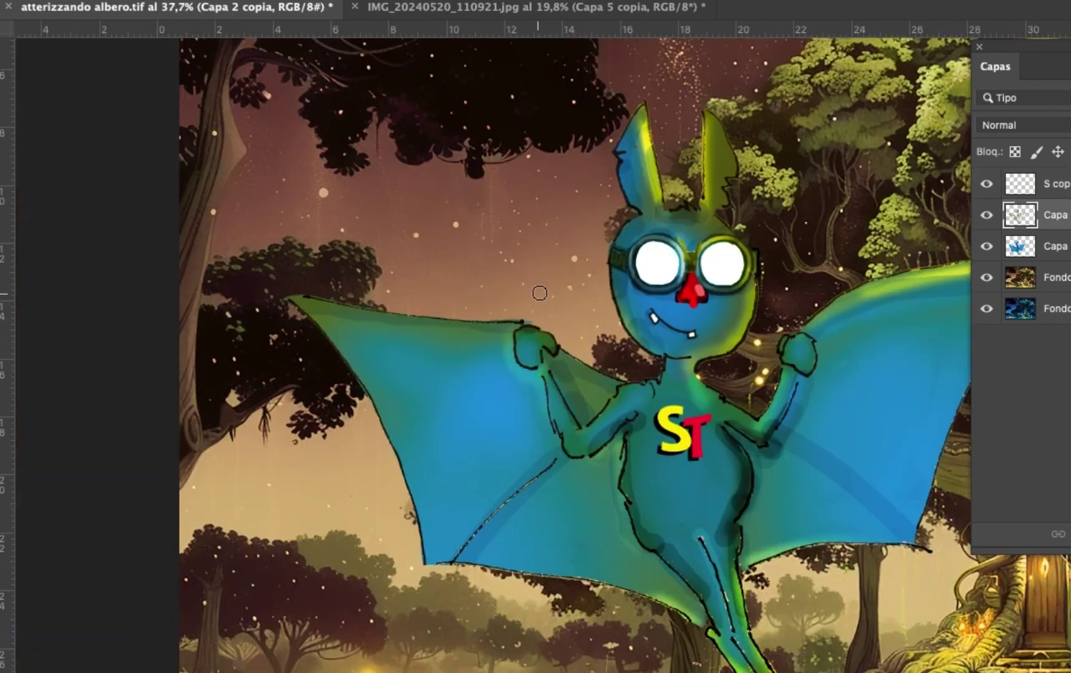
key(ctrl+v)
key(Return)
right_click(556, 225)
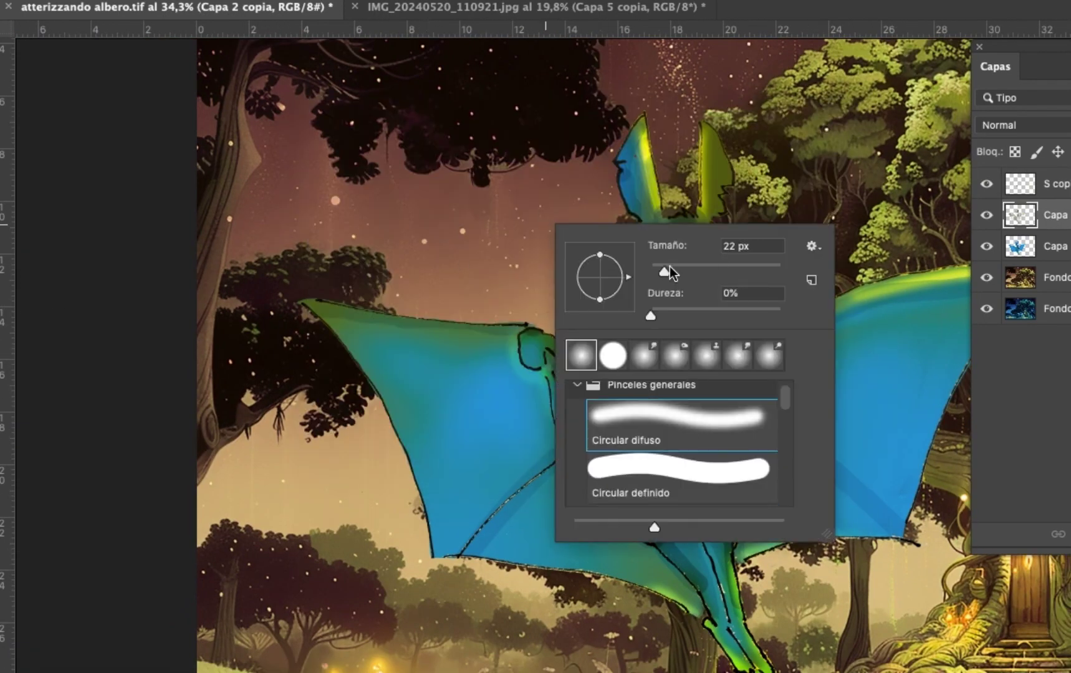
key(Return)
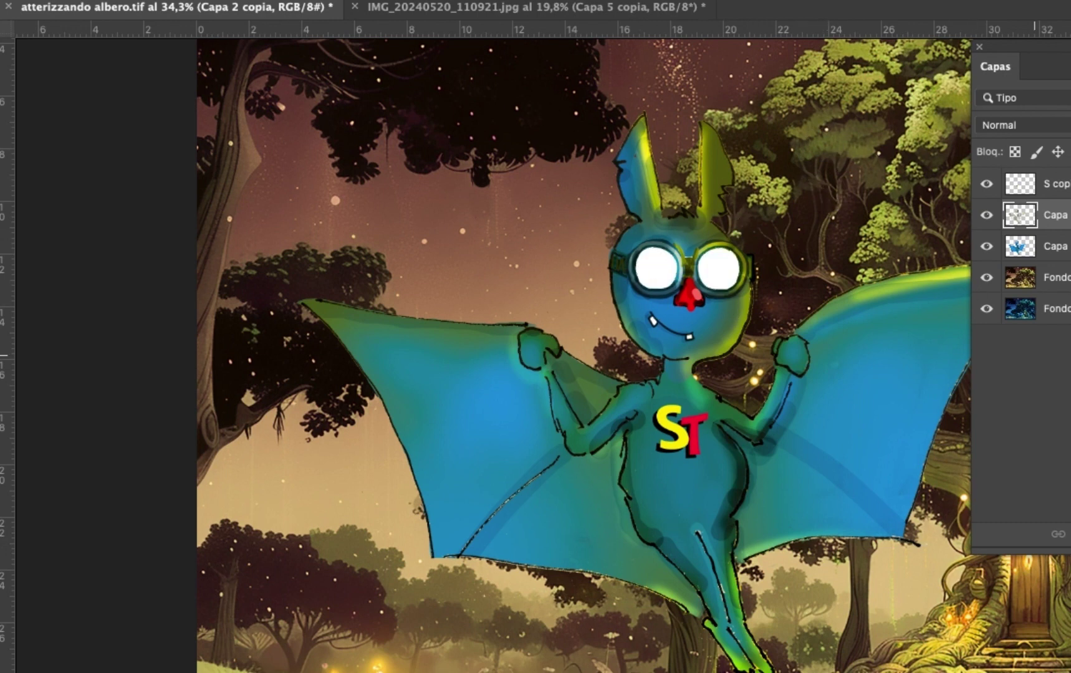
Add a new layer, shade the edges of the goggle lenses and paint dark pupils inside the lens selection
key(ctrl+shift+alt+n)
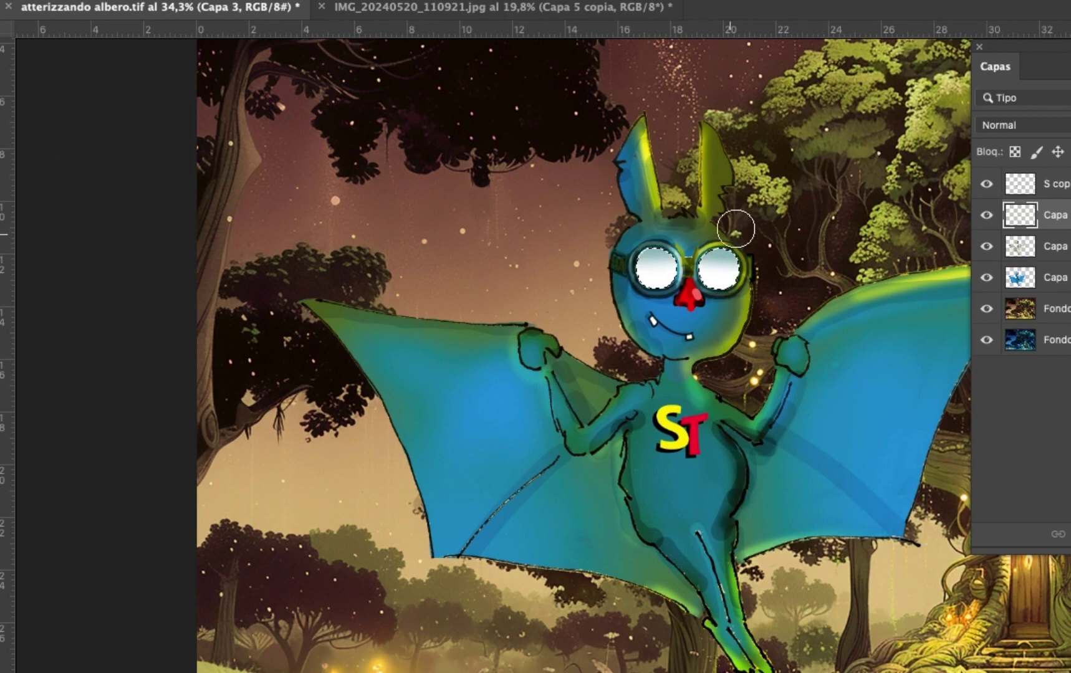
right_click(736, 249)
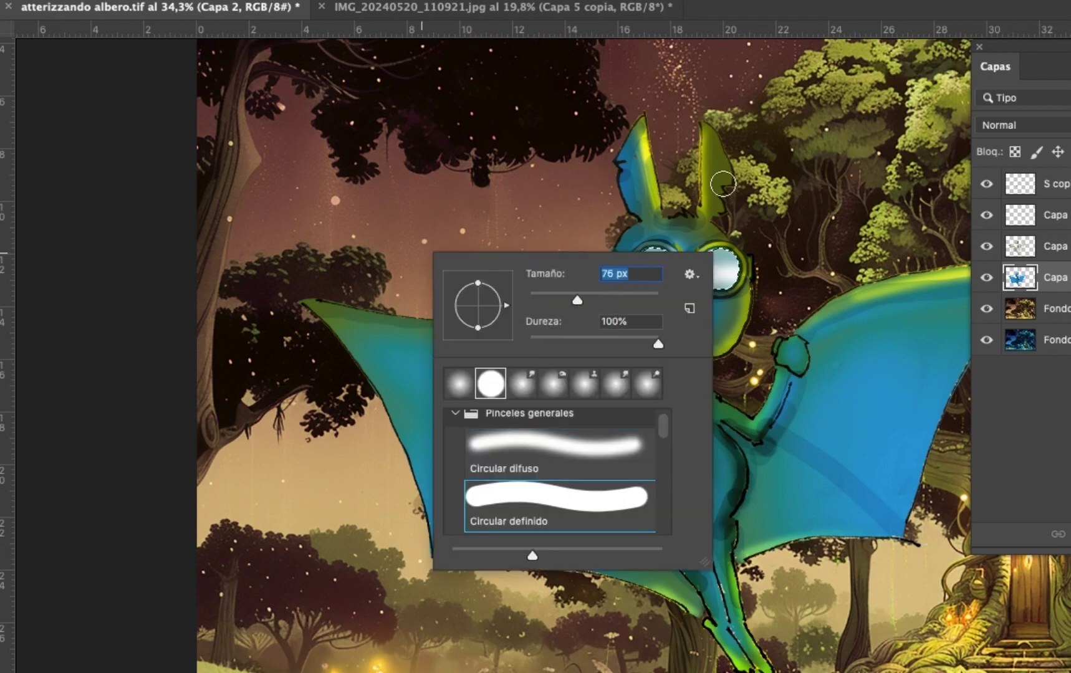
key(Return)
key(alt+period)
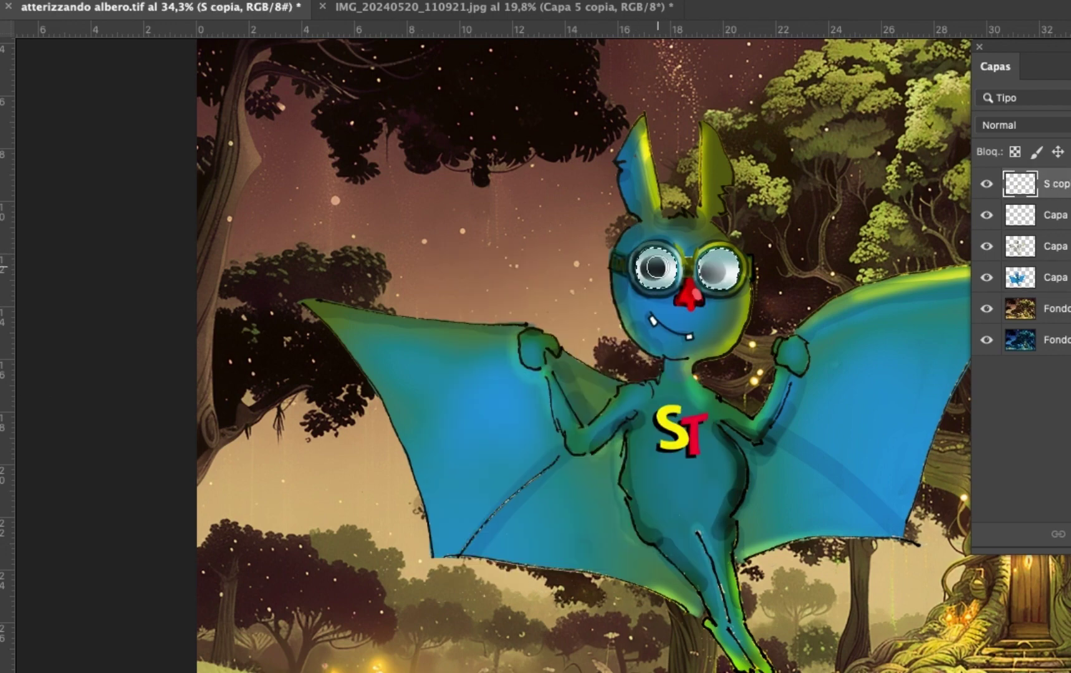
key(alt+bracketleft)
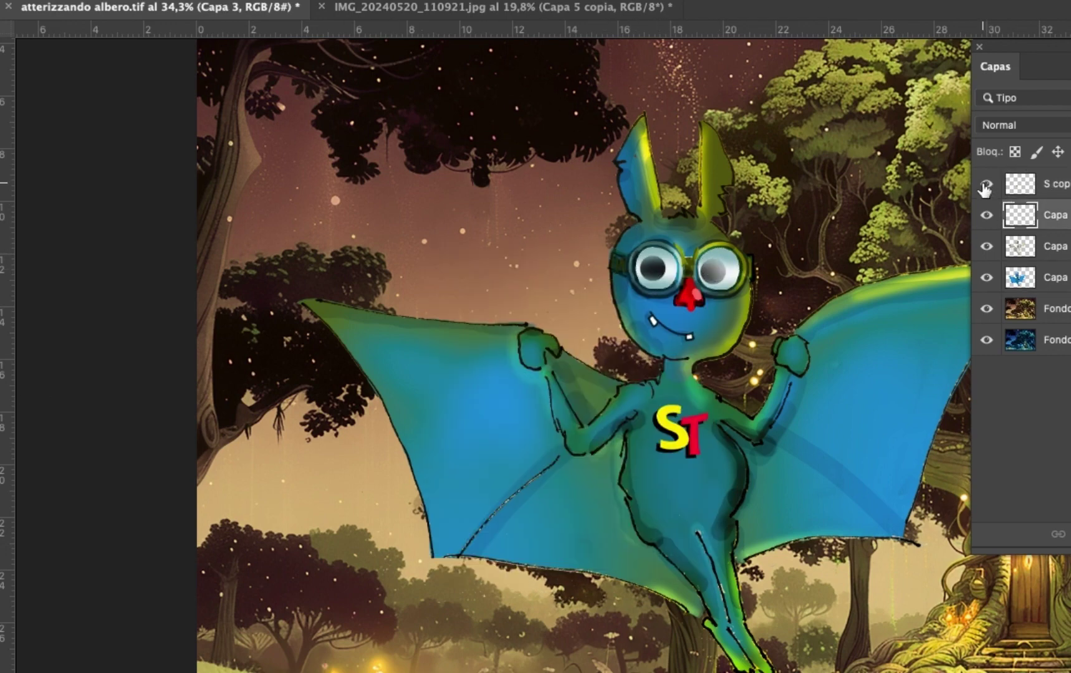
Erase parts of the warm background copy with a large soft brush to reveal the blue forest around the sky and big tree
click(1053, 247)
scroll(653, 269, down, 3)
scroll(765, 249, up, 2)
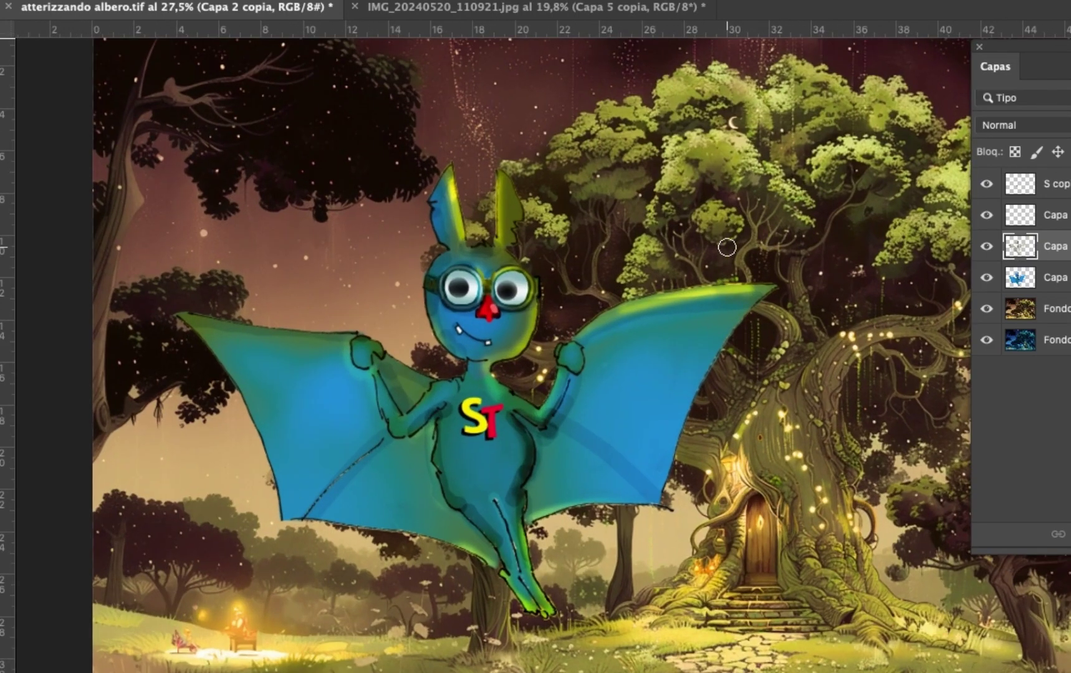
right_click(816, 130)
key(Return)
click(1053, 308)
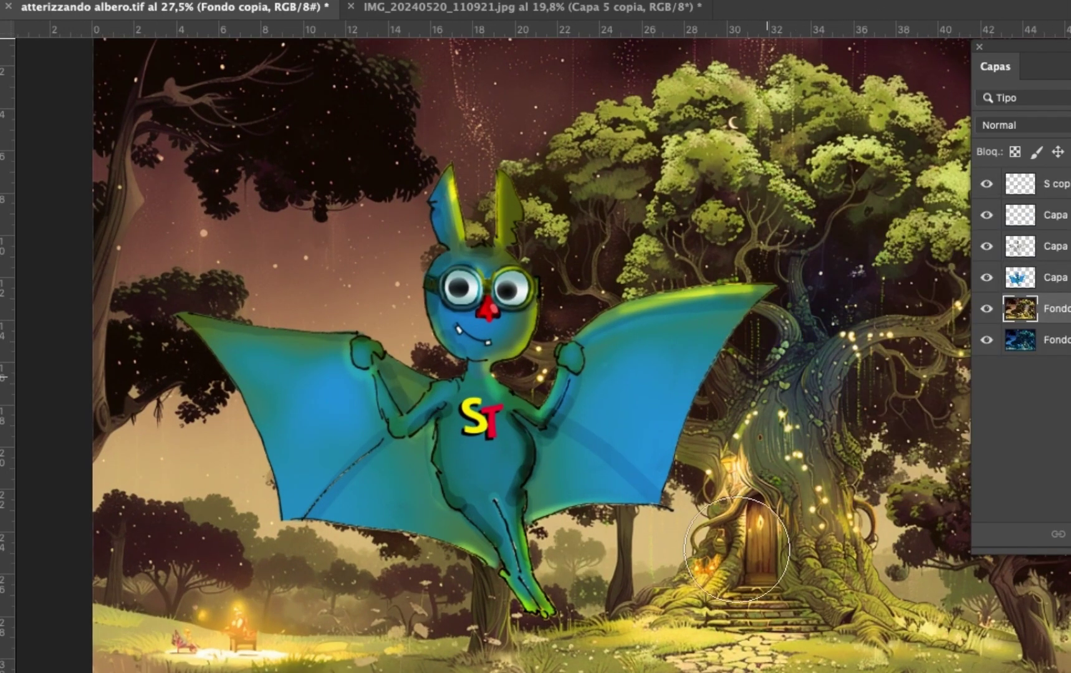
scroll(753, 480, down, 2)
mouse_move(753, 480)
mouse_down()
mouse_move(409, 290)
mouse_move(695, 349)
mouse_up()
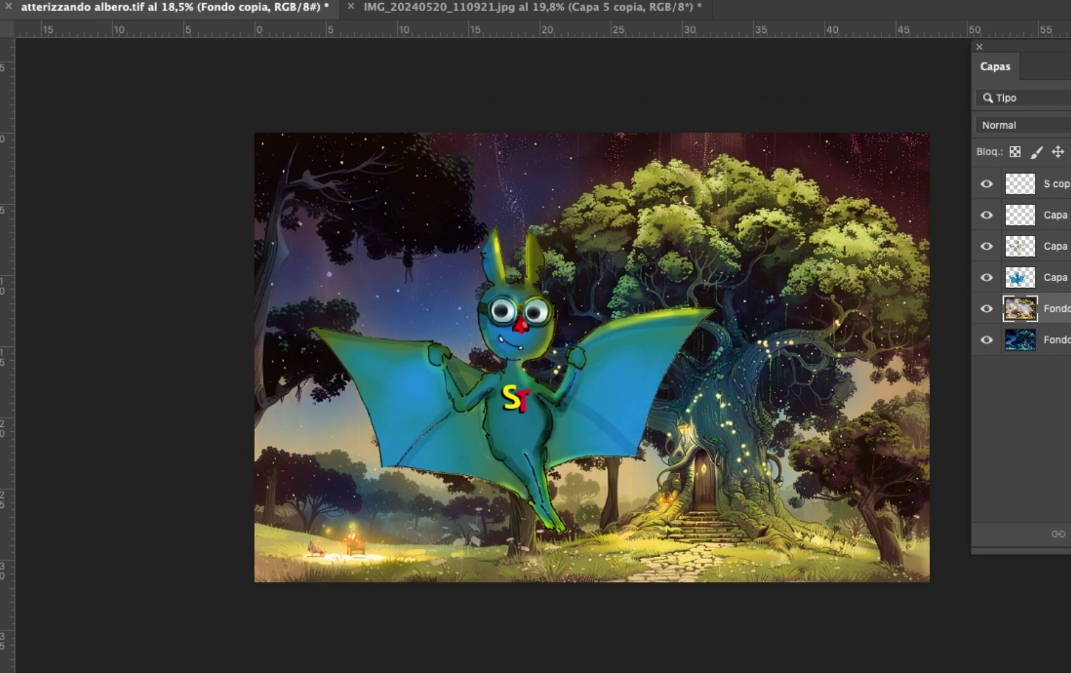
Paint a dark sleeve-cuff line across the bat's arm beside the ST lettering with a small hard round brush
click(1053, 281)
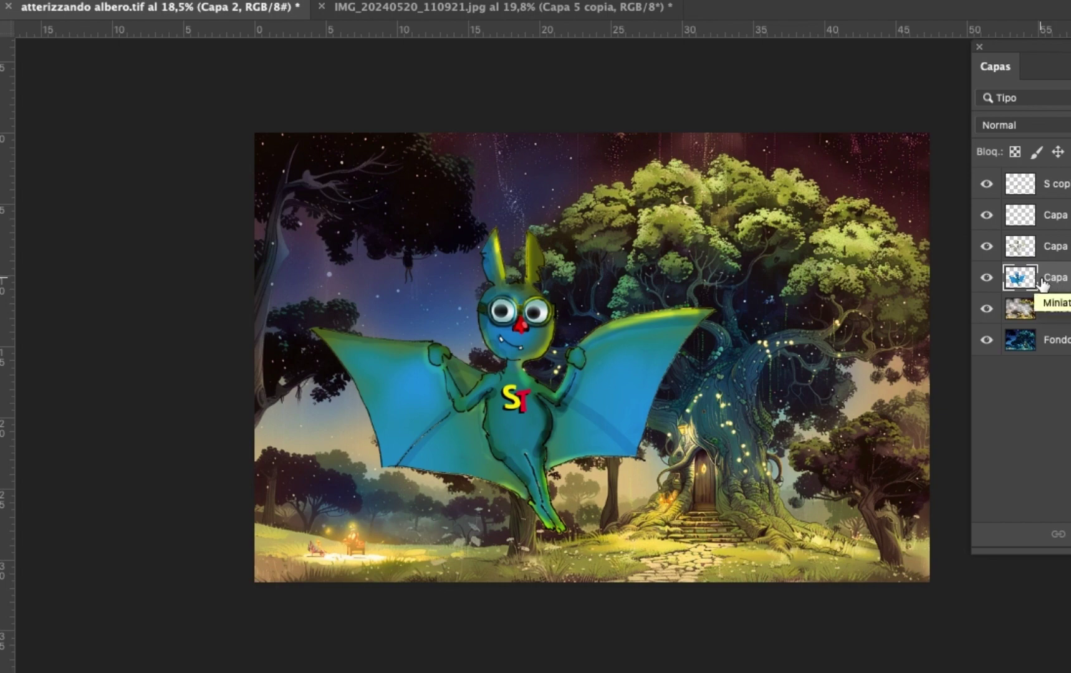
scroll(588, 414, up, 5)
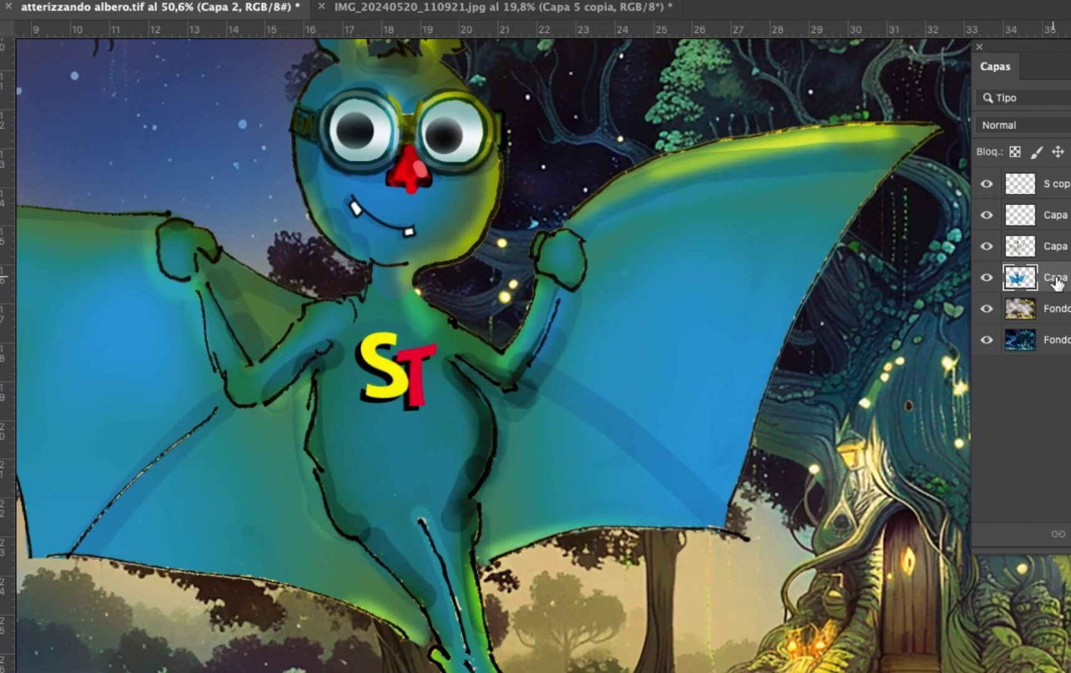
scroll(308, 291, up, 5)
right_click(573, 334)
text(18)
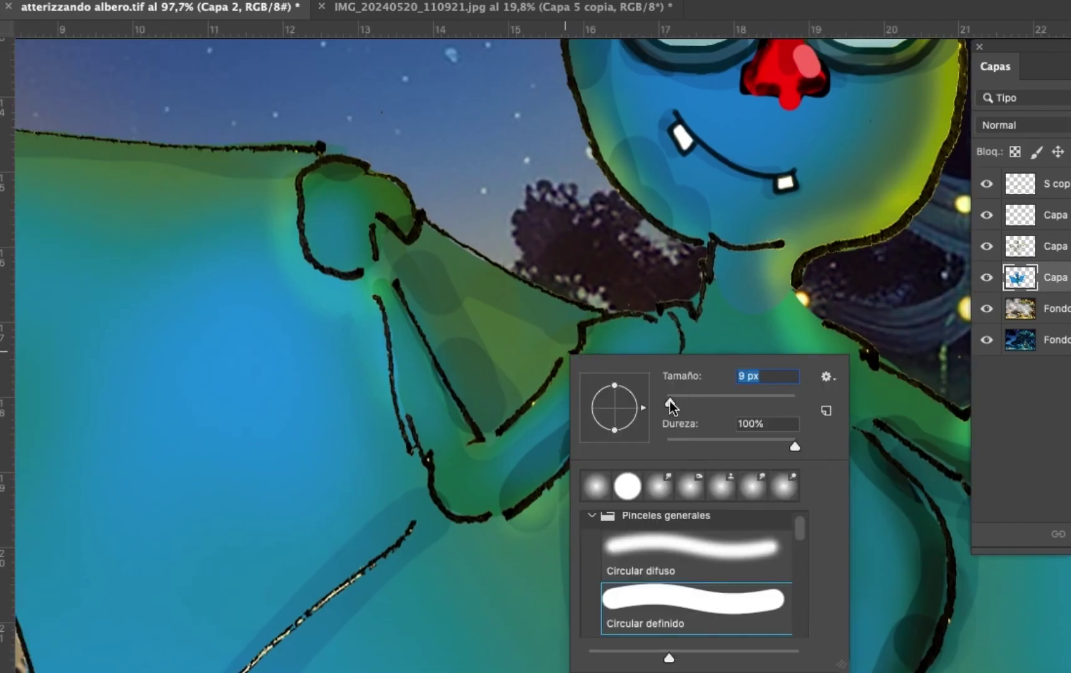
key(Return)
right_click(552, 422)
drag(505, 438, 512, 457)
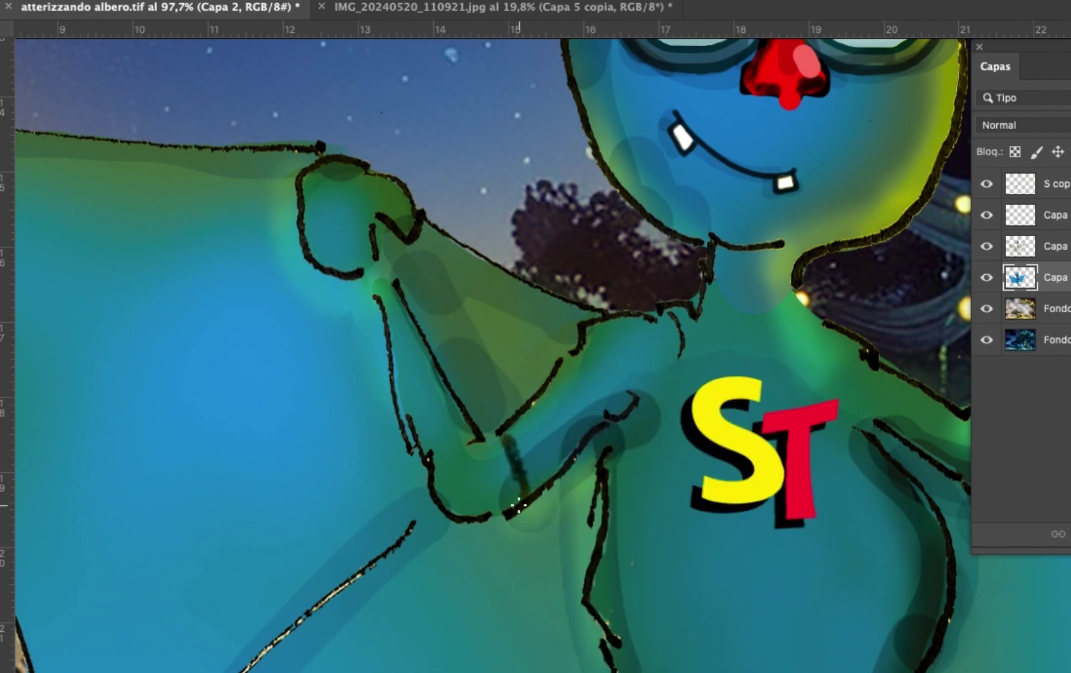
Paint the remaining dark T-shirt outlines on the bat: the collar, the other cuff, the shoulder folds and the waist hem
scroll(510, 443, right, 10)
key(alt+bracketright)
mouse_move(642, 400)
mouse_down()
mouse_move(630, 430)
mouse_move(369, 421)
mouse_up()
scroll(492, 497, down, 7)
scroll(492, 496, left, 1)
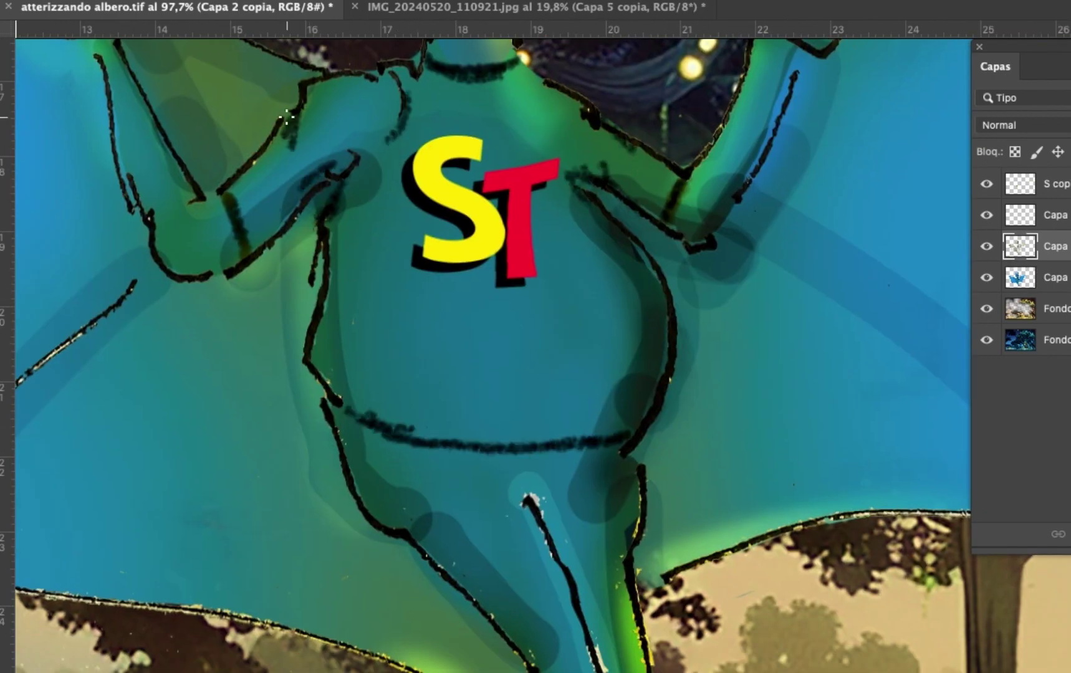
scroll(793, 276, down, 3)
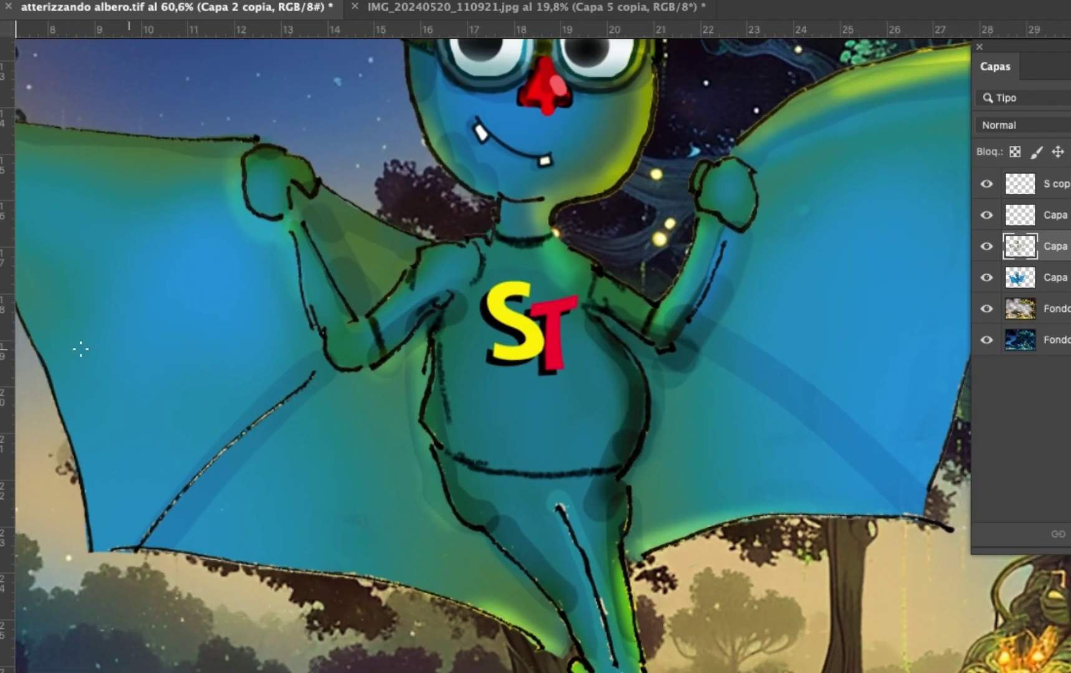
Lighten the T-shirt with bright highlights along the sleeve, chest and belly using a soft brush
mouse_move(436, 312)
mouse_down()
mouse_move(419, 276)
mouse_move(473, 293)
mouse_up()
key(alt+bracketleft)
drag(548, 461, 553, 356)
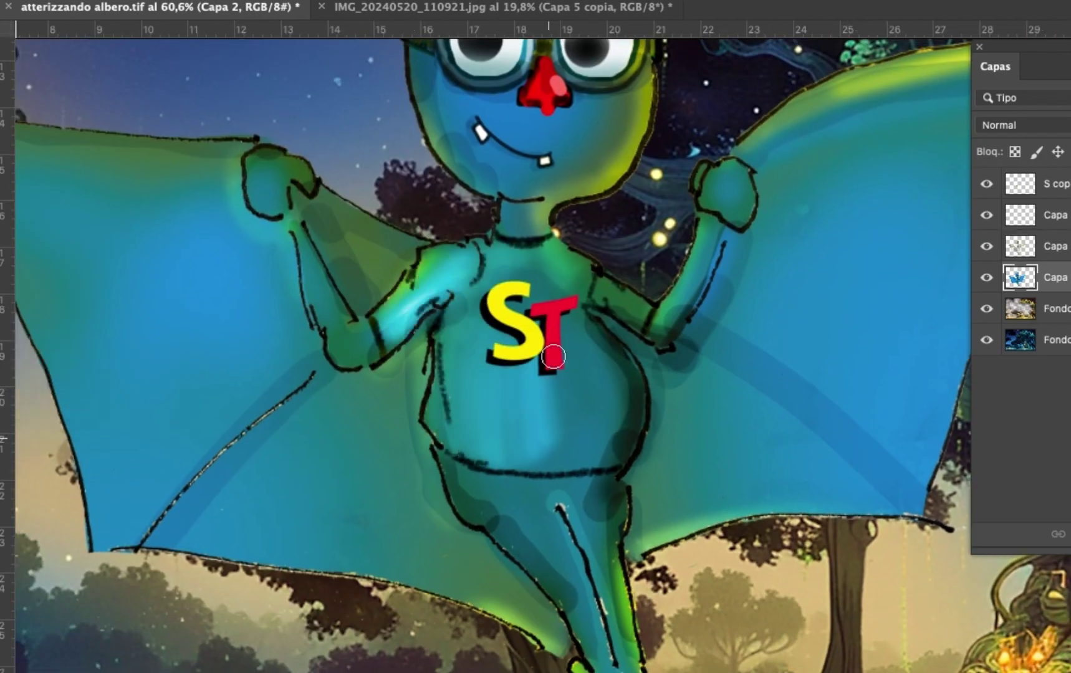
right_click(553, 357)
drag(598, 387, 529, 405)
scroll(681, 296, down, 2)
scroll(681, 296, up, 4)
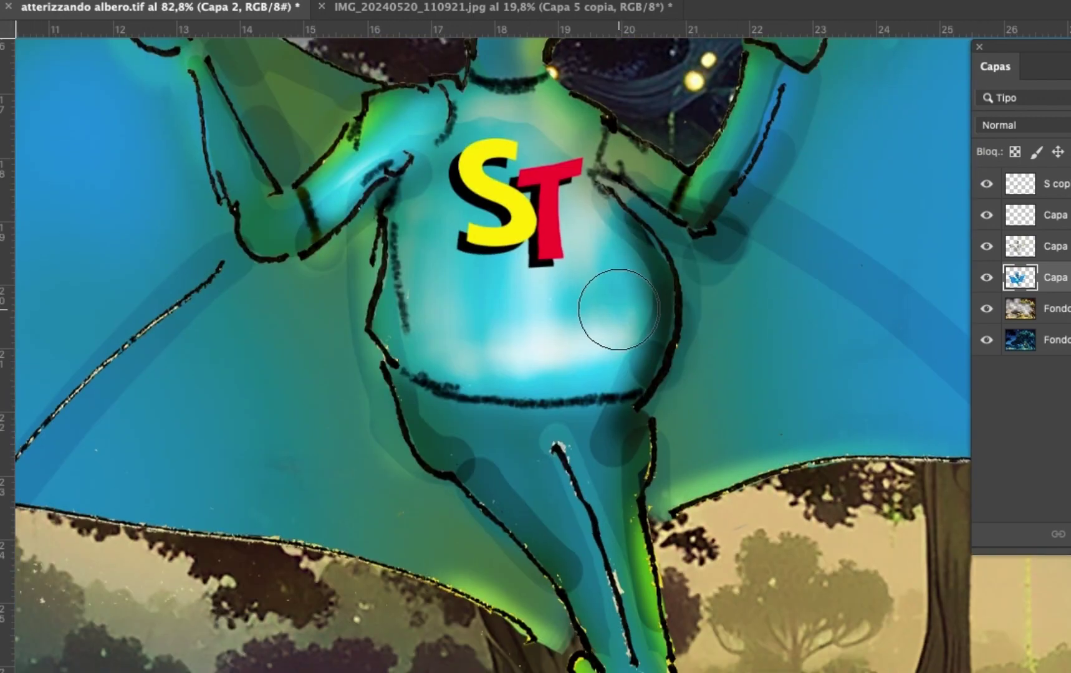
Duplicate the bat layer and shift the copy to a deeper blue with Hue/Saturation
key(ctrl+j)
key(ctrl+u)
mouse_move(820, 132)
mouse_down()
mouse_move(755, 131)
mouse_move(825, 136)
mouse_up()
key(Return)
Outline the legs and feet below the shirt hem with the Polygonal Lasso and keep the deep blue copy only there
click(652, 532)
scroll(652, 533, down, 3)
click(769, 608)
click(752, 664)
click(701, 662)
click(614, 603)
click(564, 551)
click(586, 480)
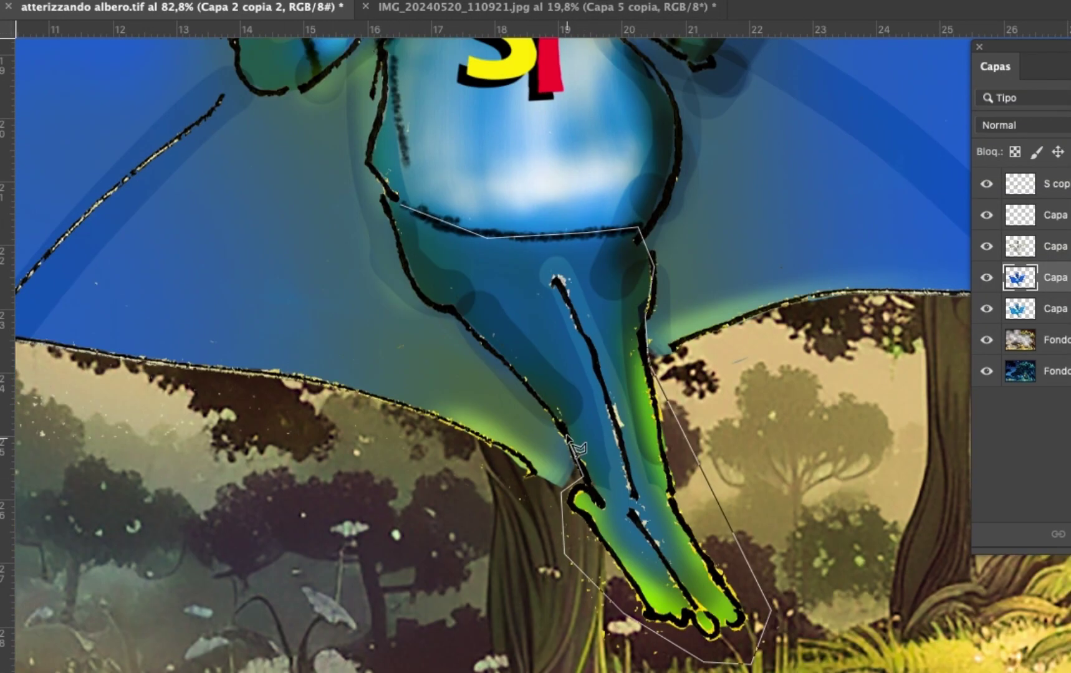
click(384, 201)
scroll(752, 552, down, 3)
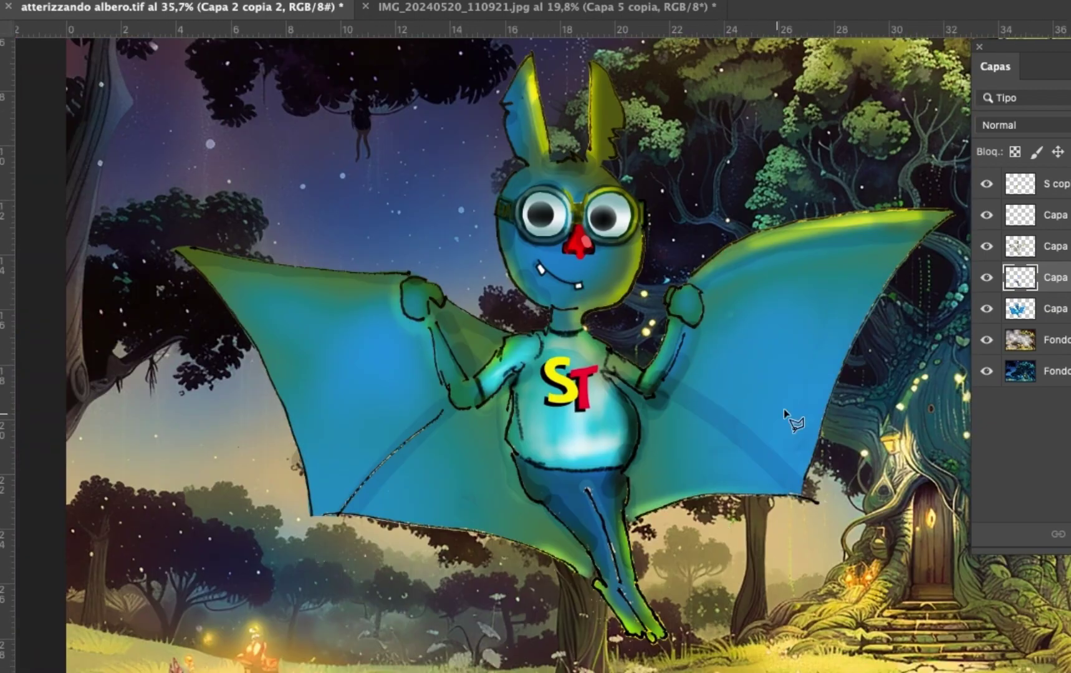
Merge the bat's layers together with the background copy and duplicate the result
right_click(2, 386)
click(1022, 308)
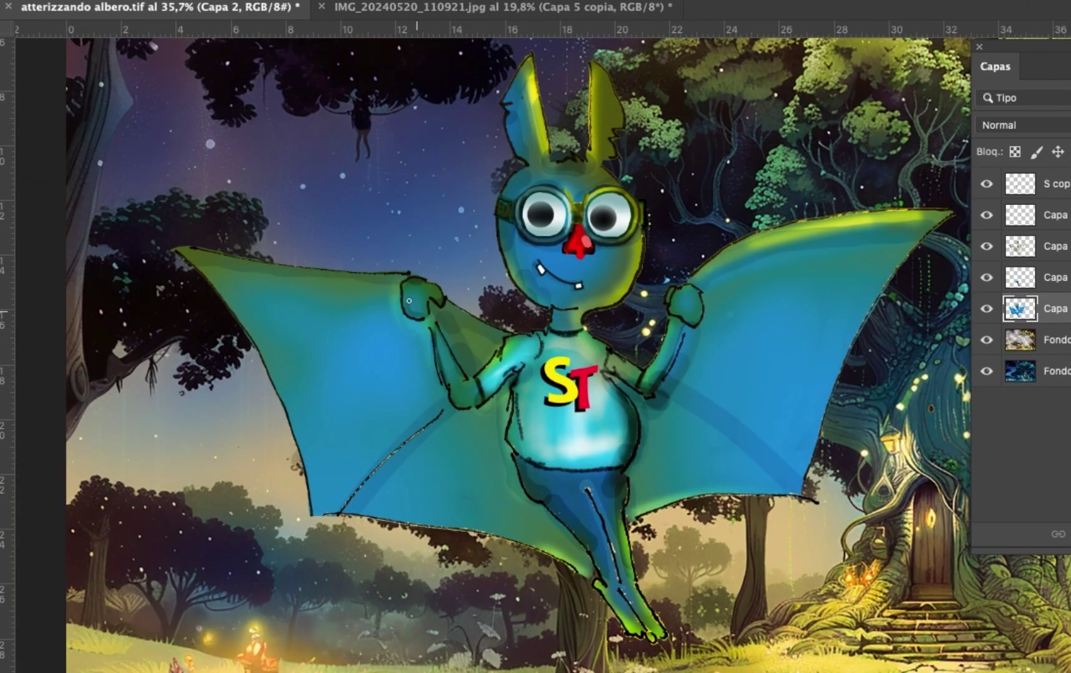
click(1022, 277)
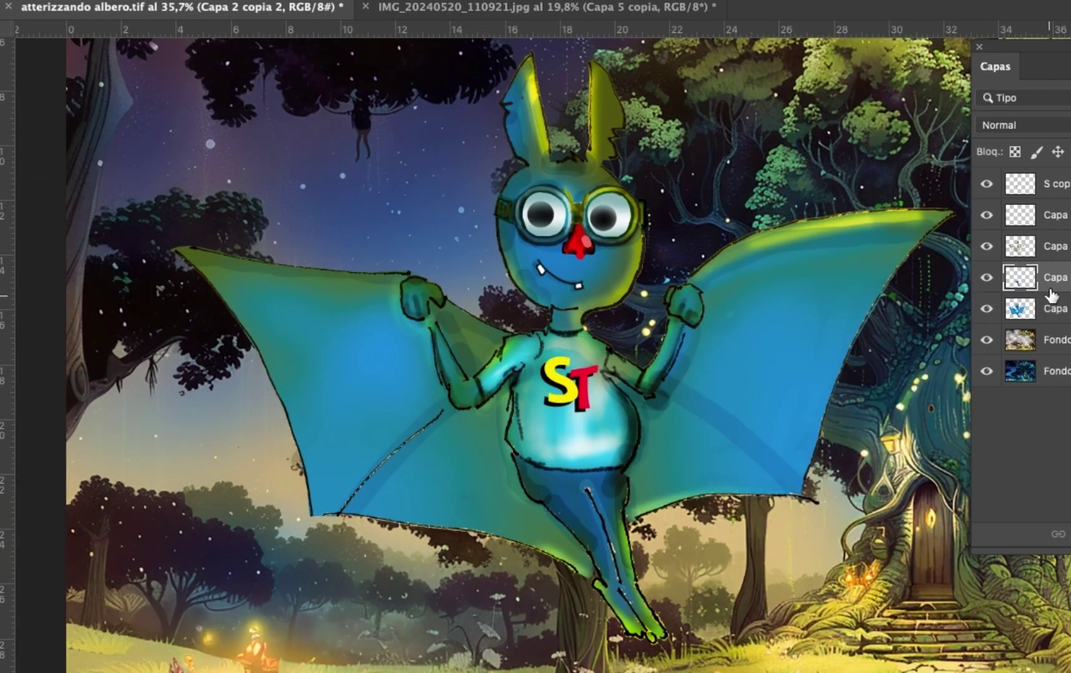
key(ctrl+e)
key(ctrl+e)
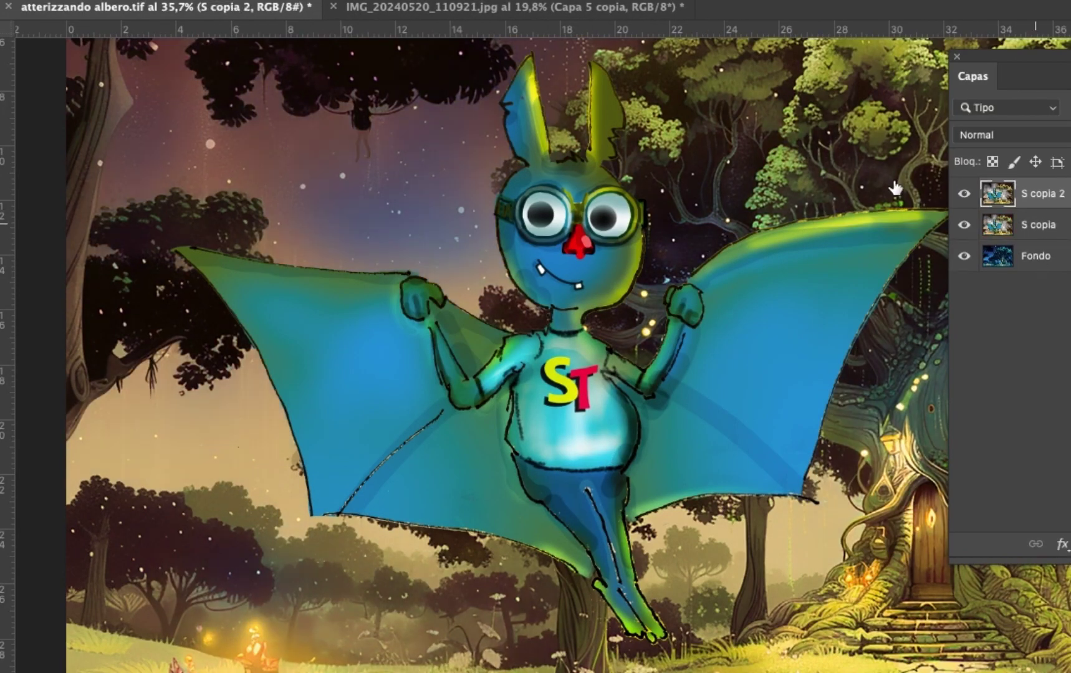
Undo the merge that included the background, merge only the bat's layers and duplicate the merged bat
key(ctrl+z)
key(ctrl+z)
key(ctrl+z)
key(ctrl+z)
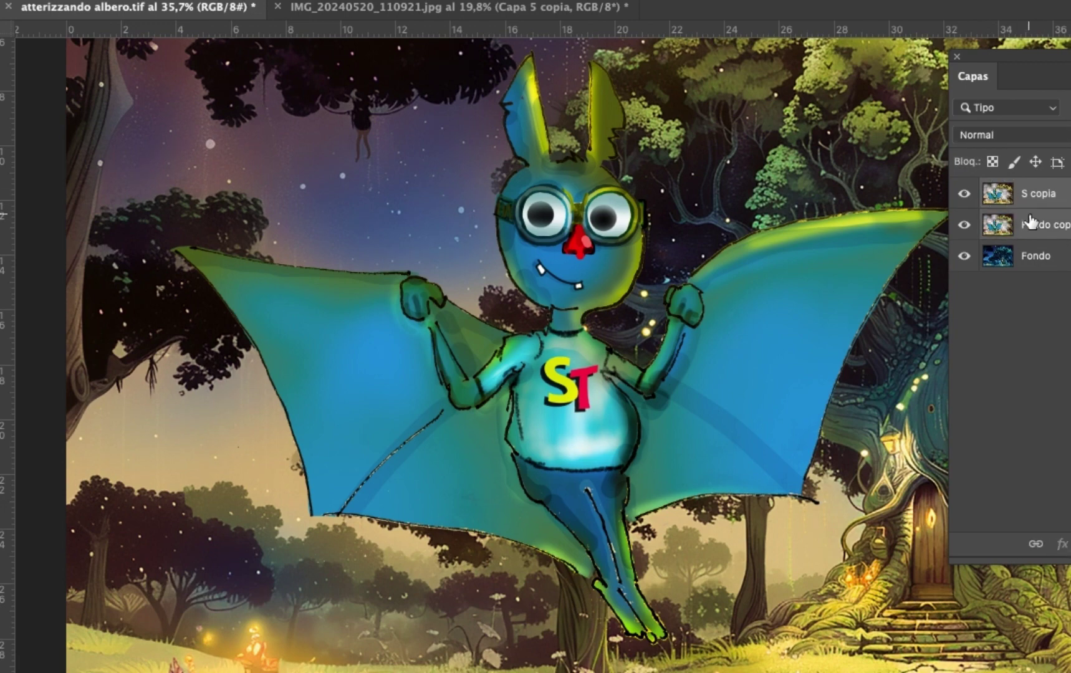
key(ctrl+shift+z)
key(ctrl+shift+z)
key(ctrl+shift+z)
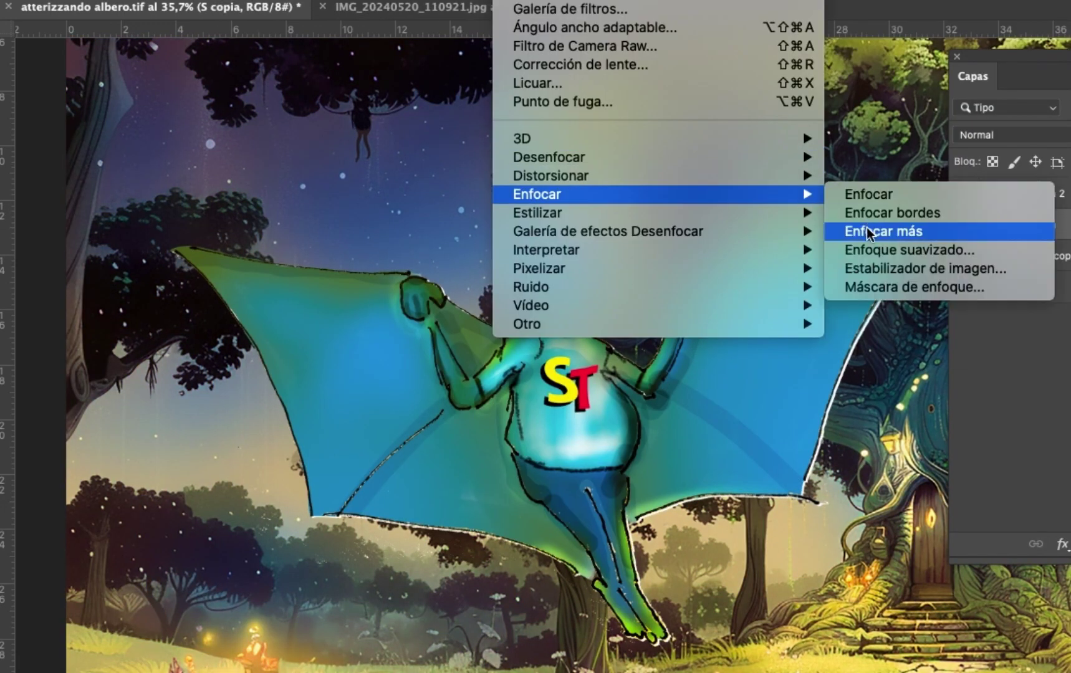
Blur the white lower copy of the bat into a soft outline and merge it with the bat layer
click(822, 209)
drag(810, 392, 771, 391)
key(Return)
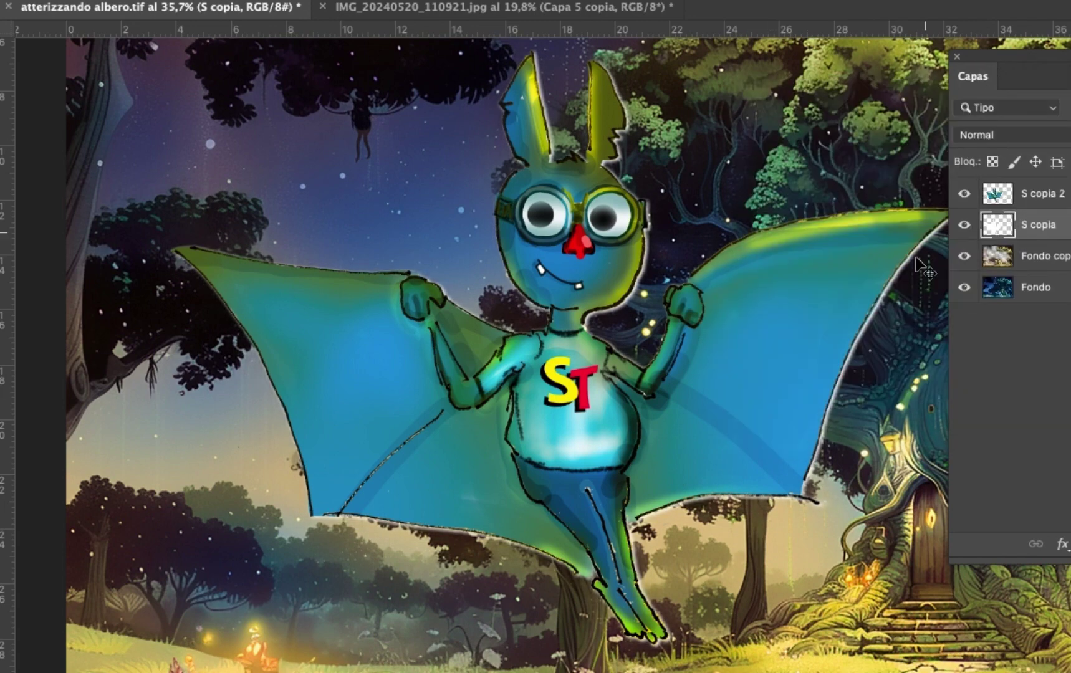
key(ctrl+0)
key(Delete)
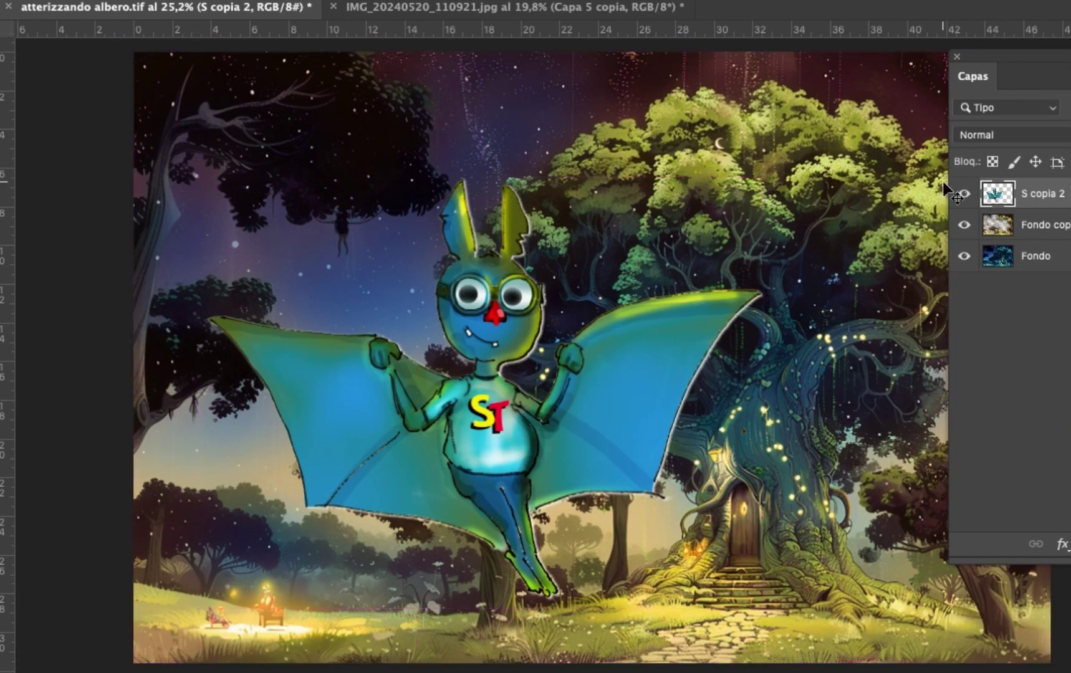
Duplicate the outlined bat, turn the lower copy white with Hue/Saturation and merge both copies
scroll(150, 418, up, 2)
scroll(149, 418, down, 4)
key(ctrl+j)
click(1016, 227)
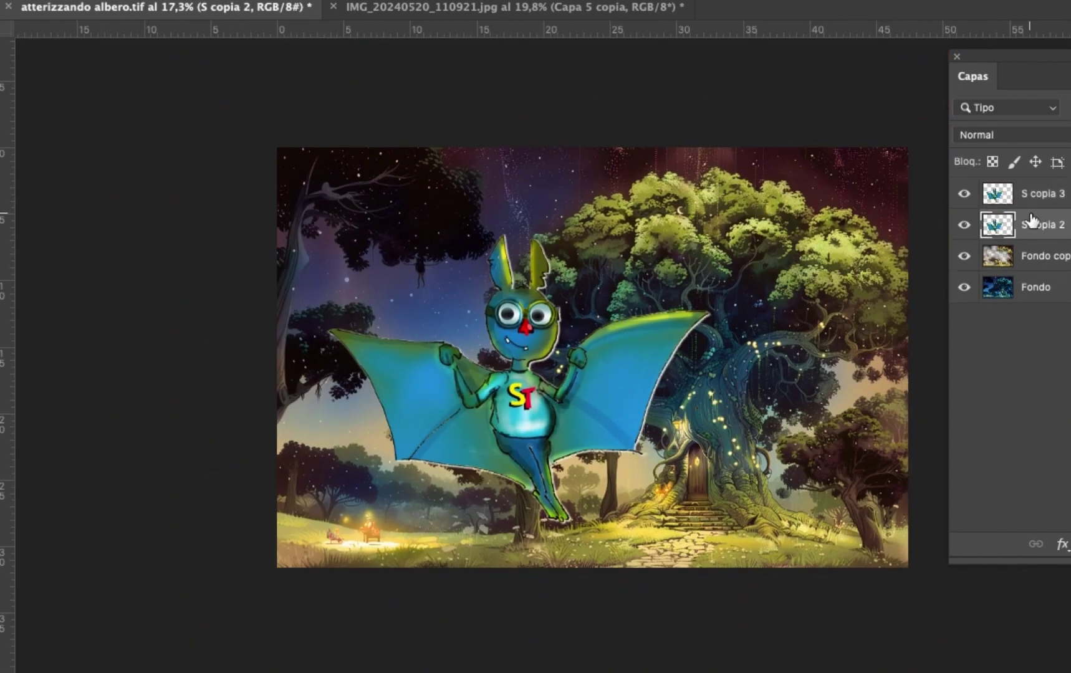
key(ctrl+u)
key(Return)
scroll(542, 454, up, 3)
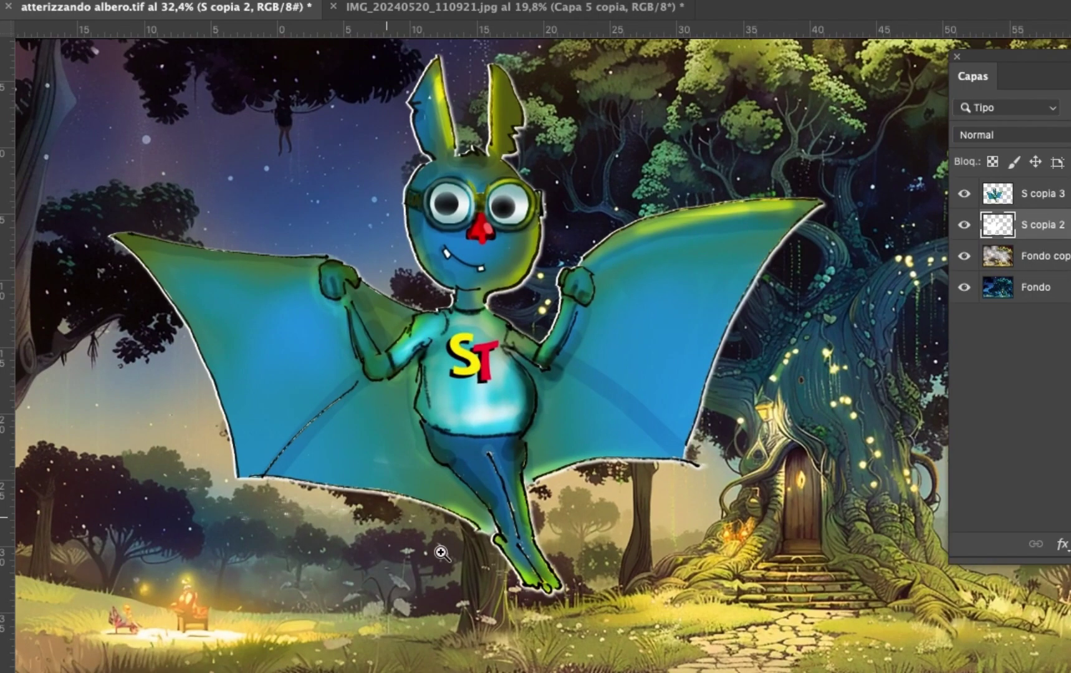
scroll(426, 412, down, 3)
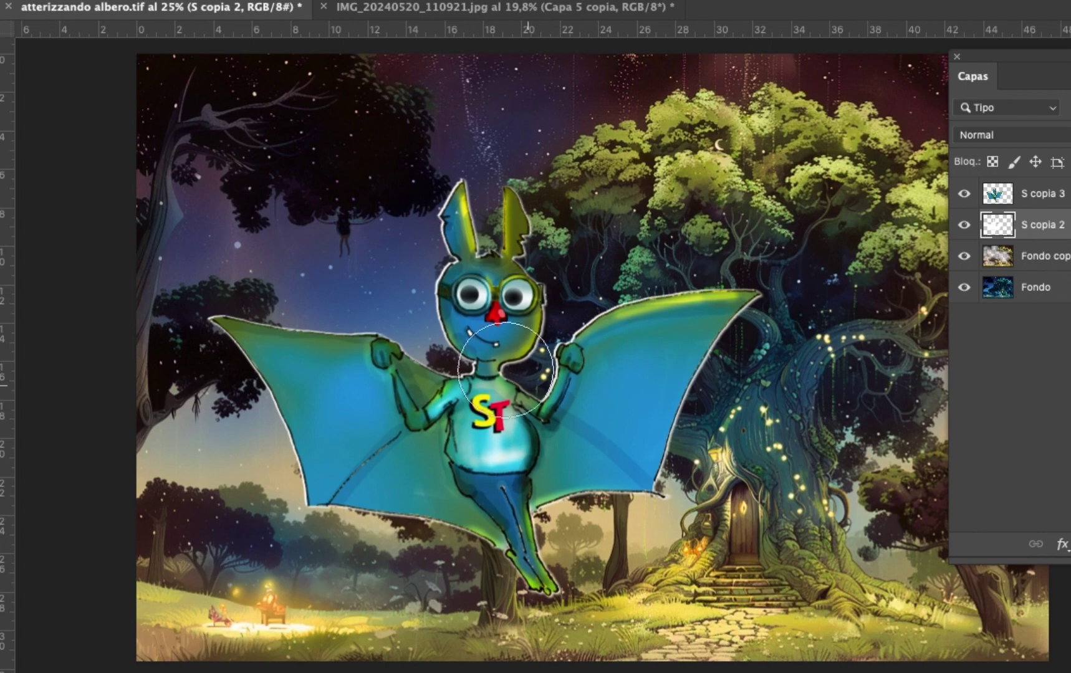
key(BackSpace)
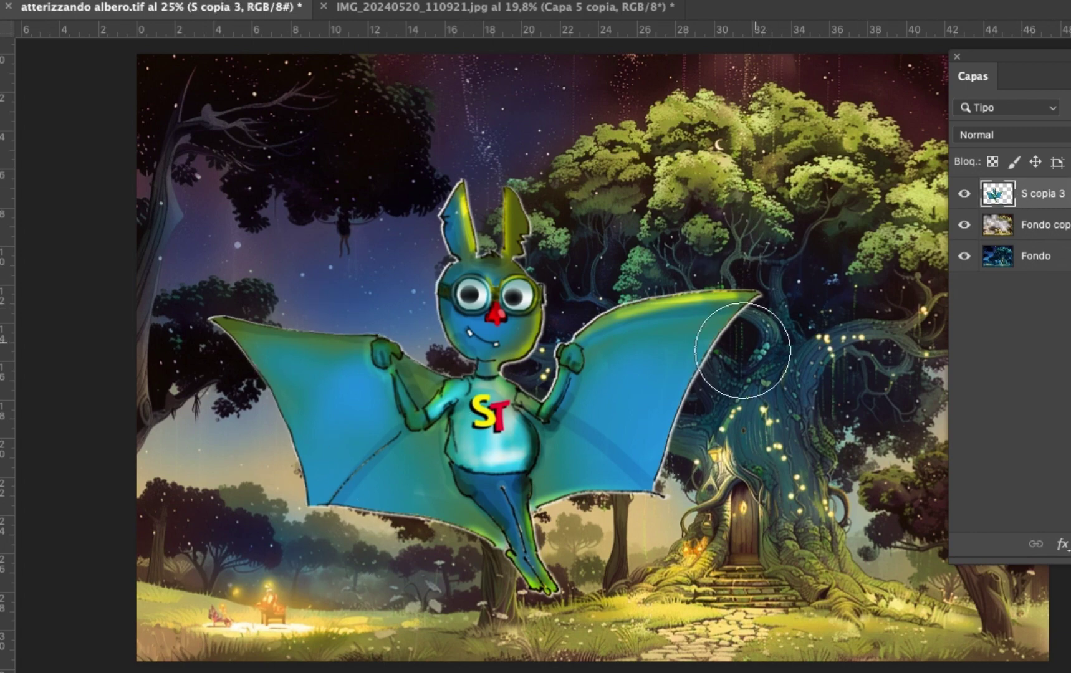
Duplicate the bat once more, reapply the last filter to the copy and merge it with the layer below
right_click(741, 374)
key(Escape)
key(ctrl+j)
key(ctrl+alt+f)
key(Return)
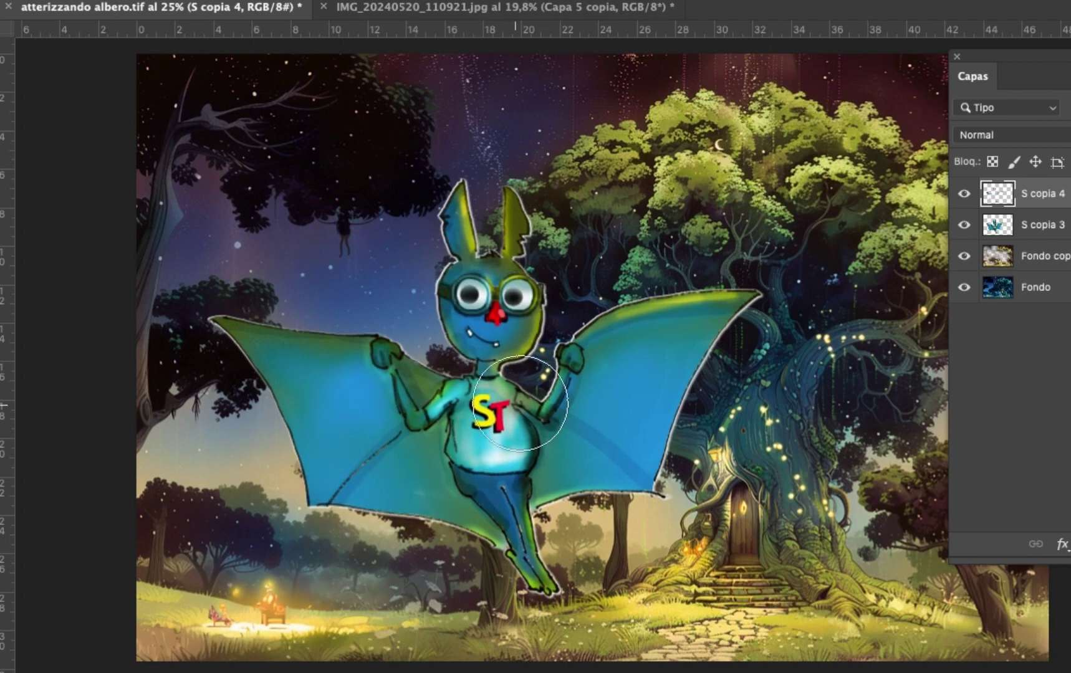
scroll(733, 495, down, 2)
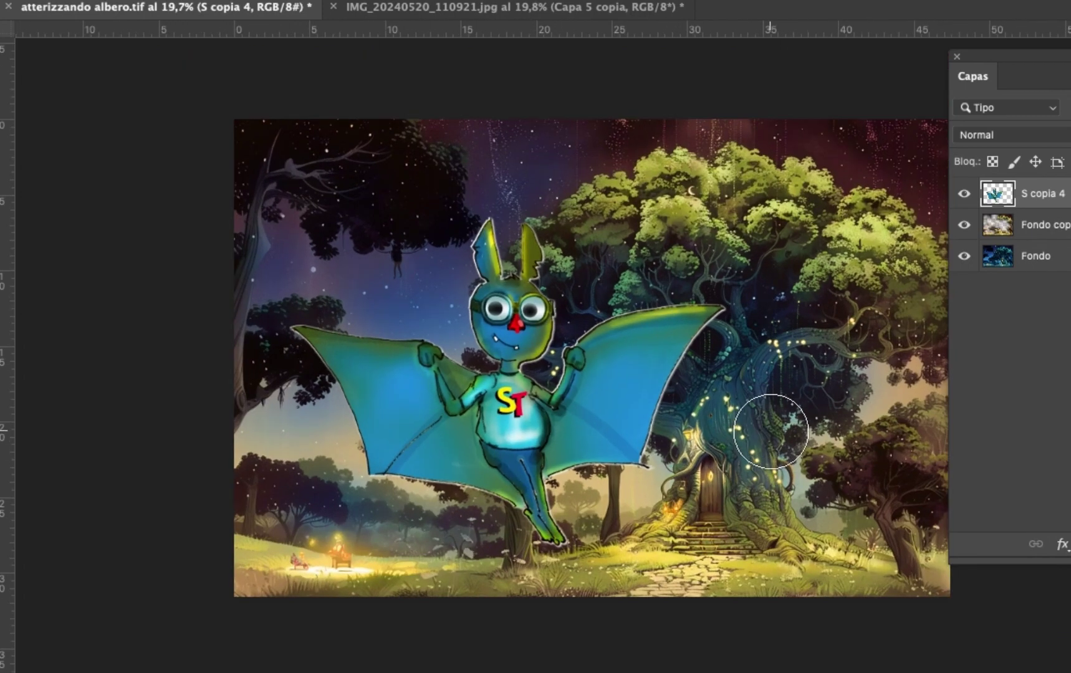
scroll(523, 422, up, 5)
right_click(516, 374)
key(Escape)
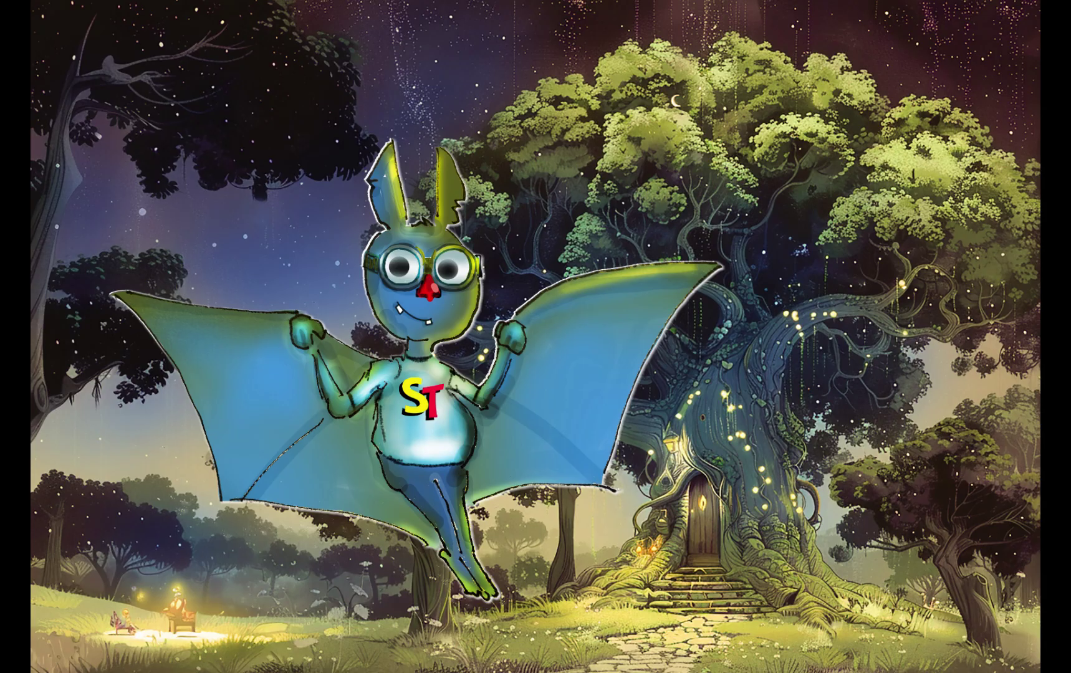